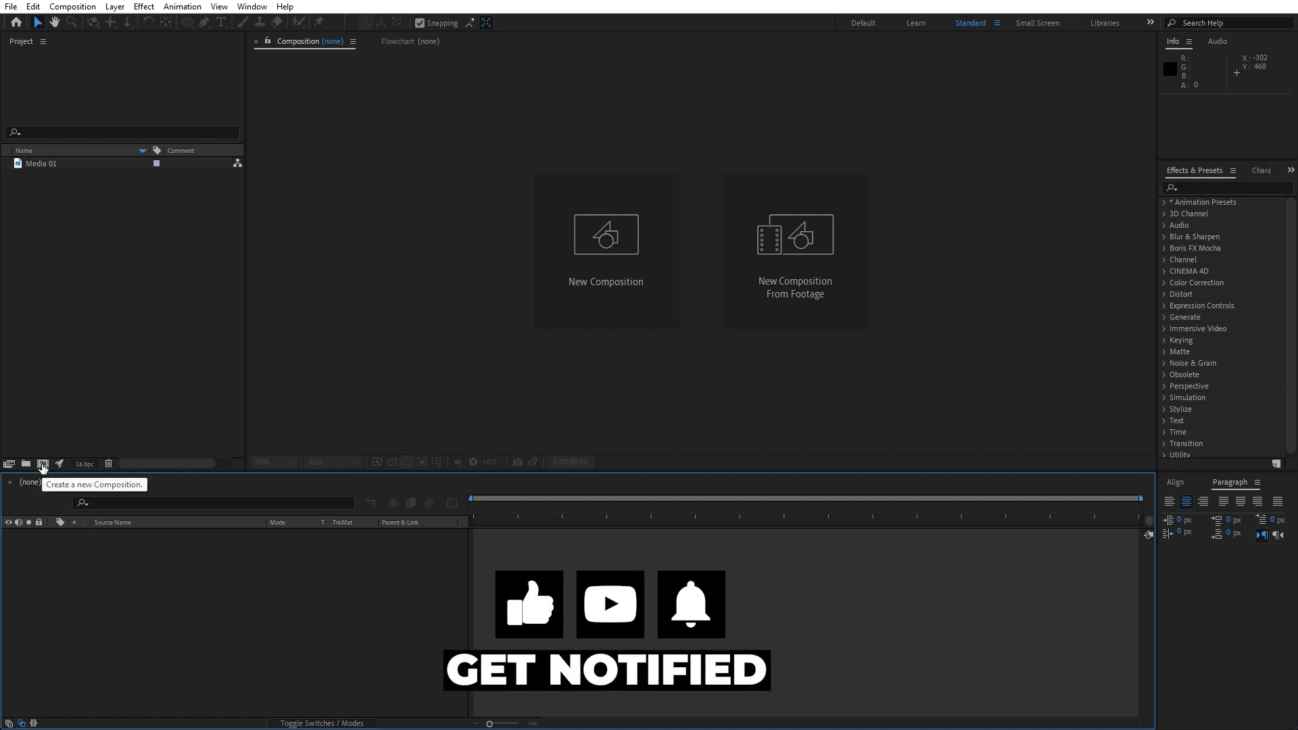
- Create a 1920×1080 composition named Final
click(43, 465)
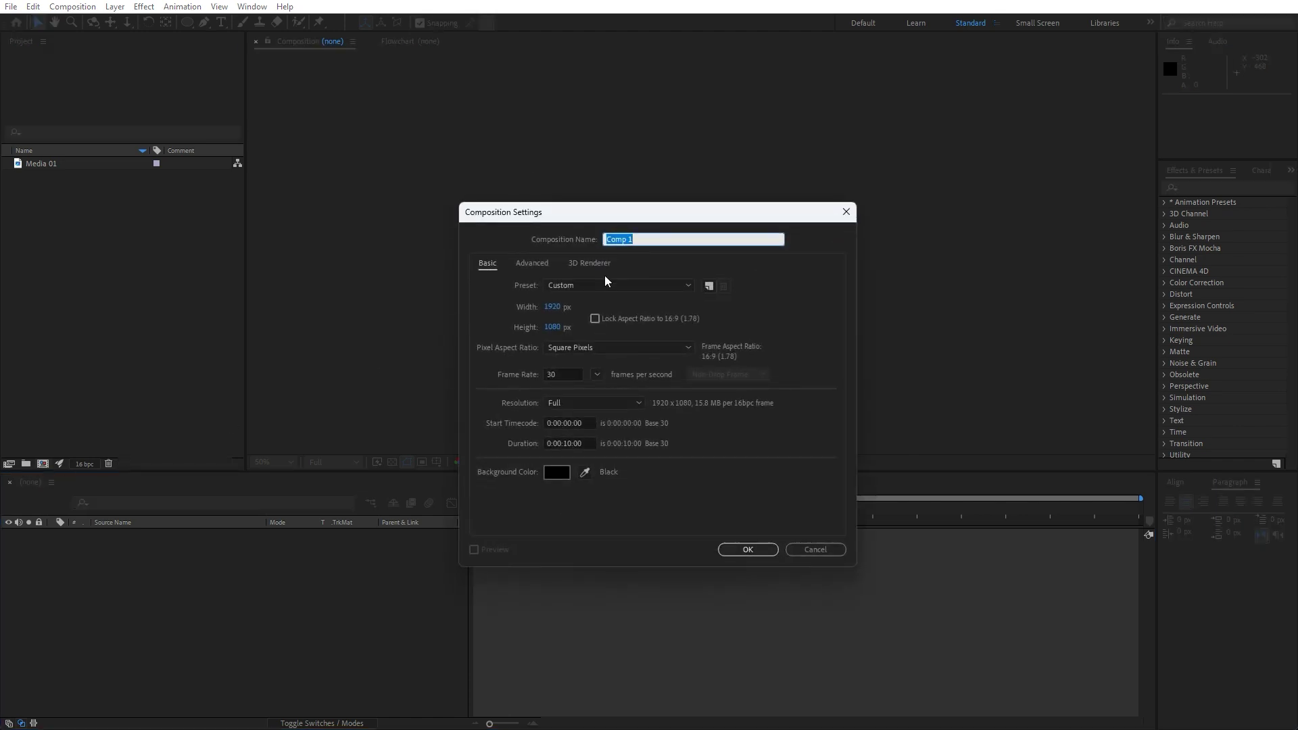
text(Final)
click(747, 548)
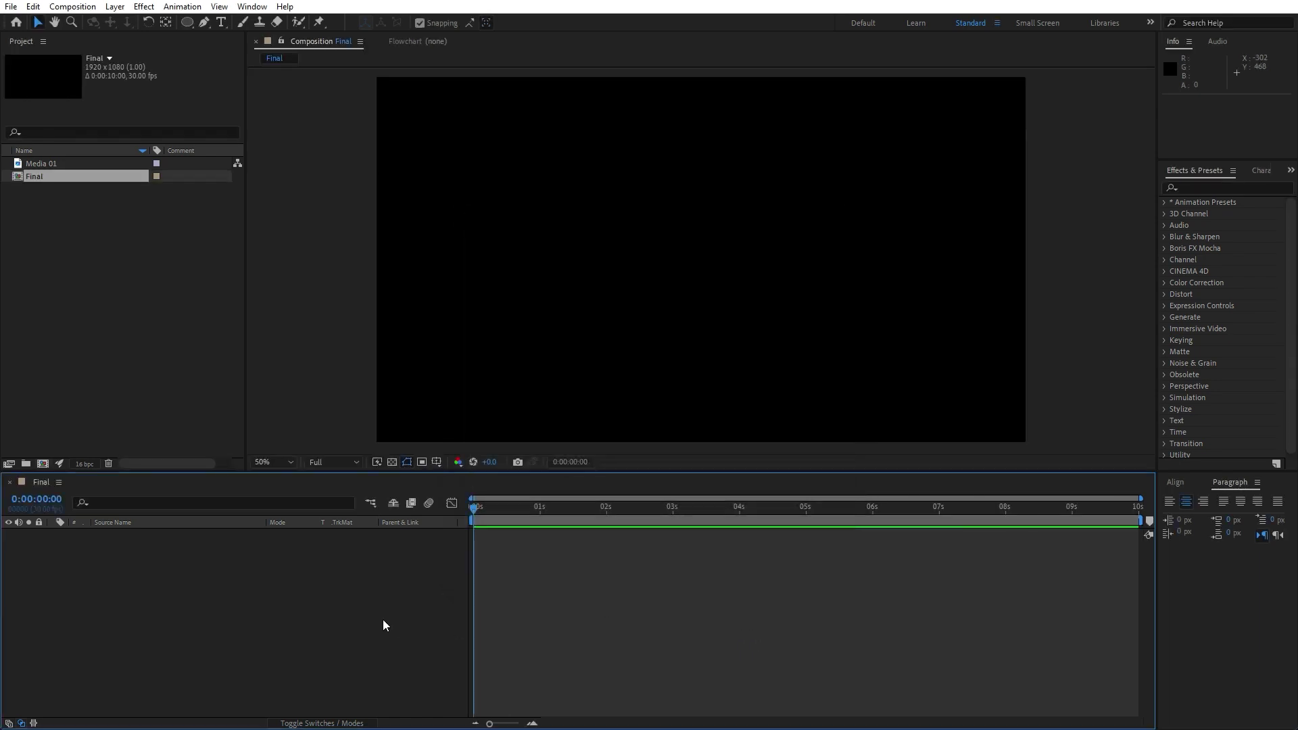
- Start a new solid layer named Background in the Final composition
right_click(213, 619)
mouse_move(277, 448)
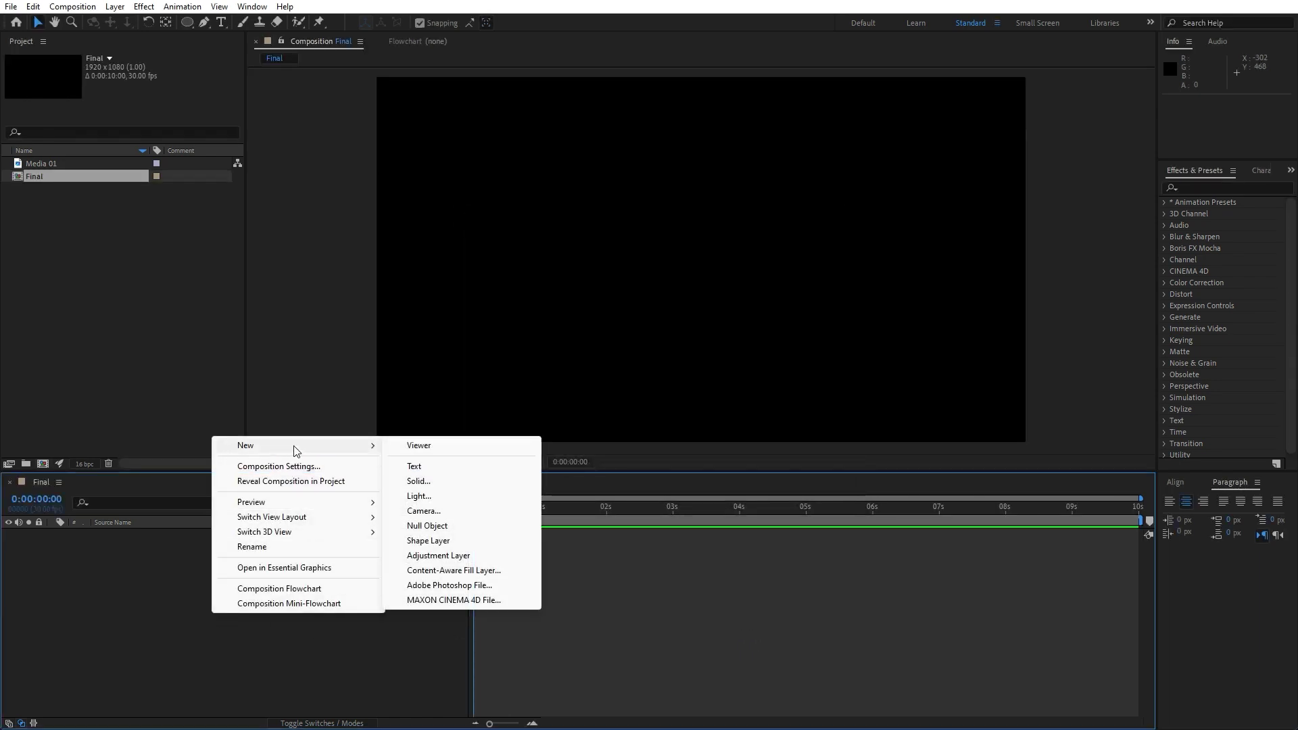
click(443, 481)
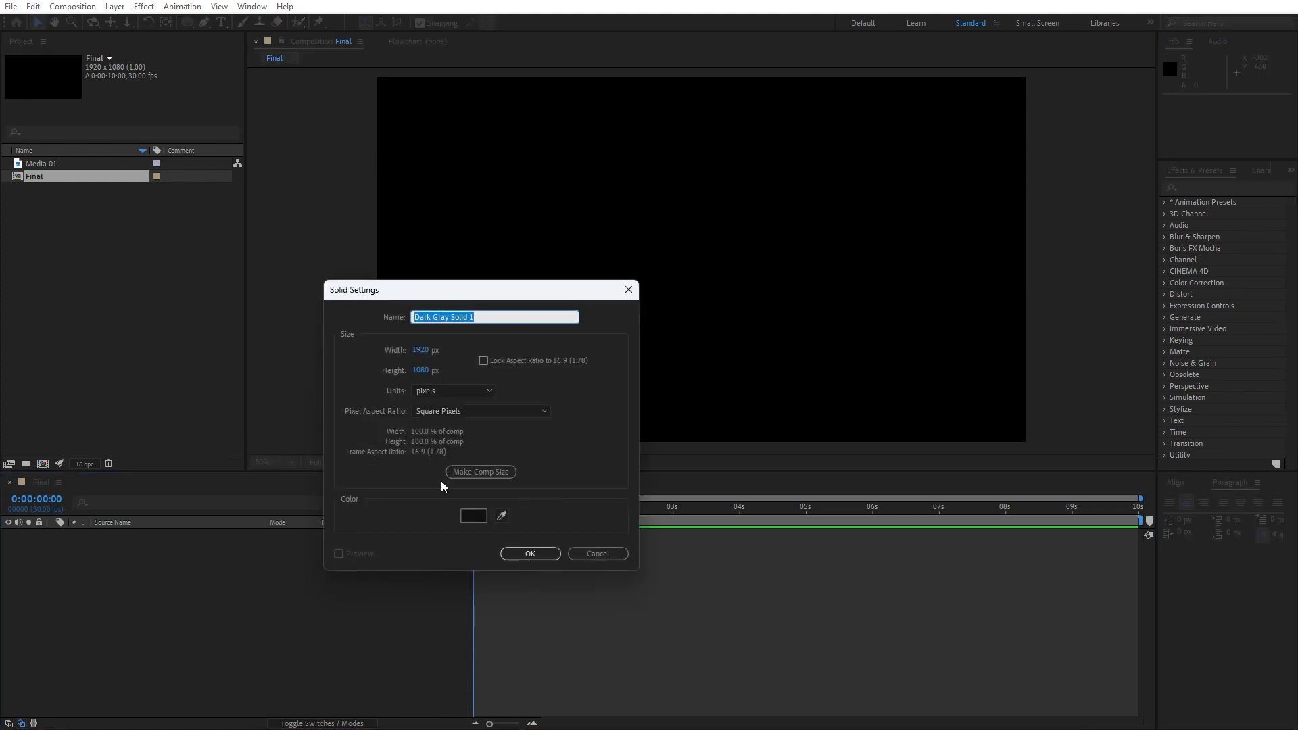
text(Background)
- Create the Background solid and apply the Fill effect to it
click(539, 554)
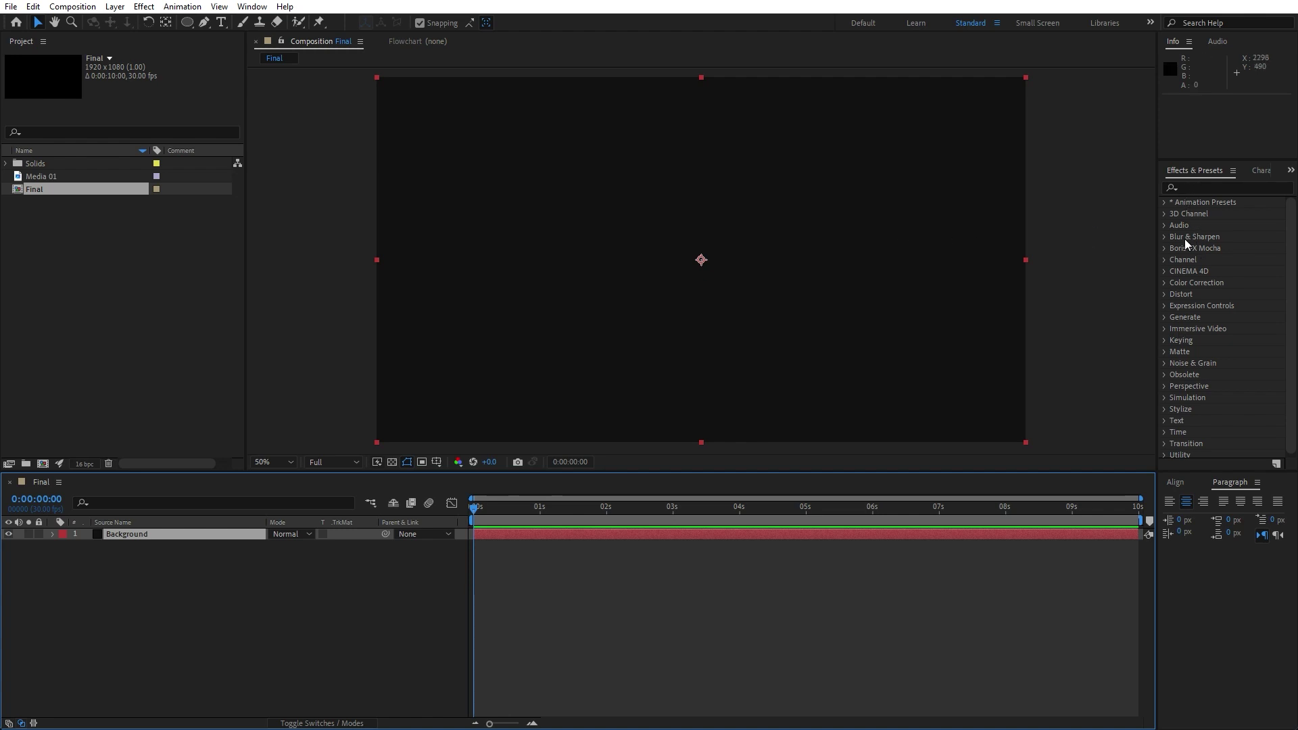
click(250, 8)
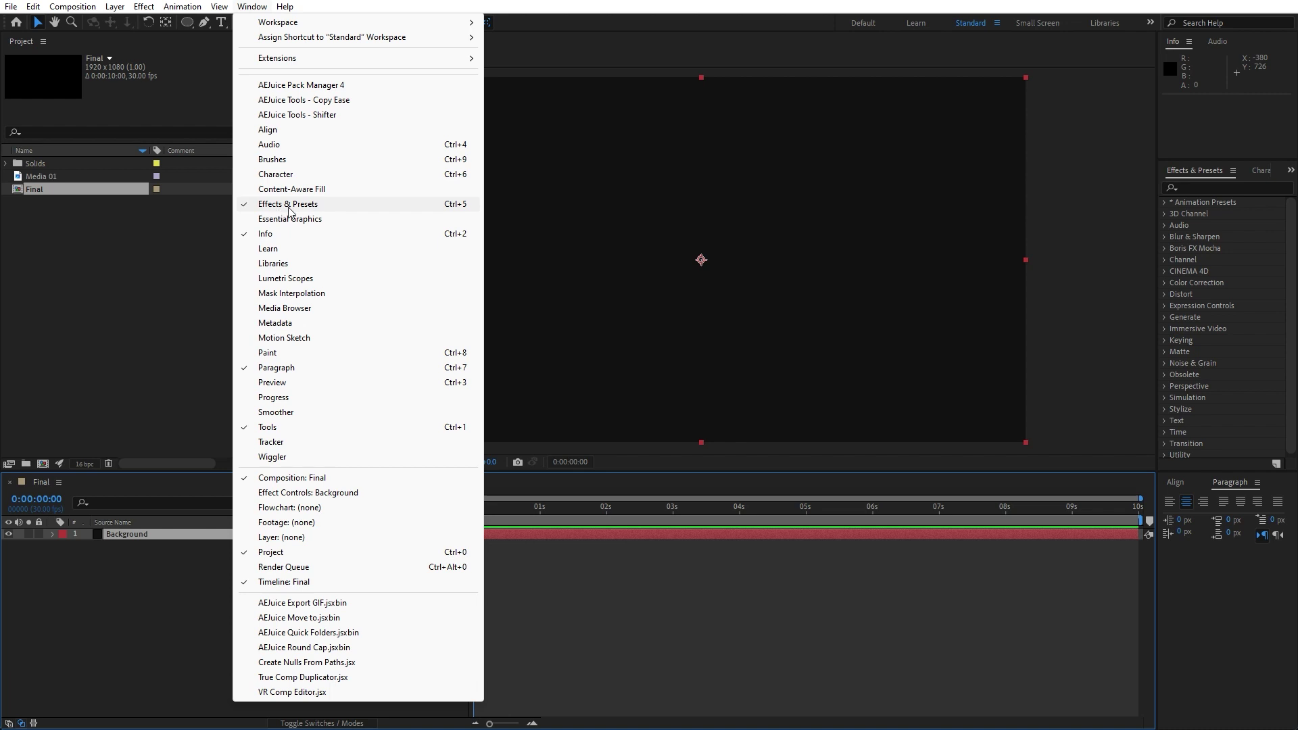
click(566, 462)
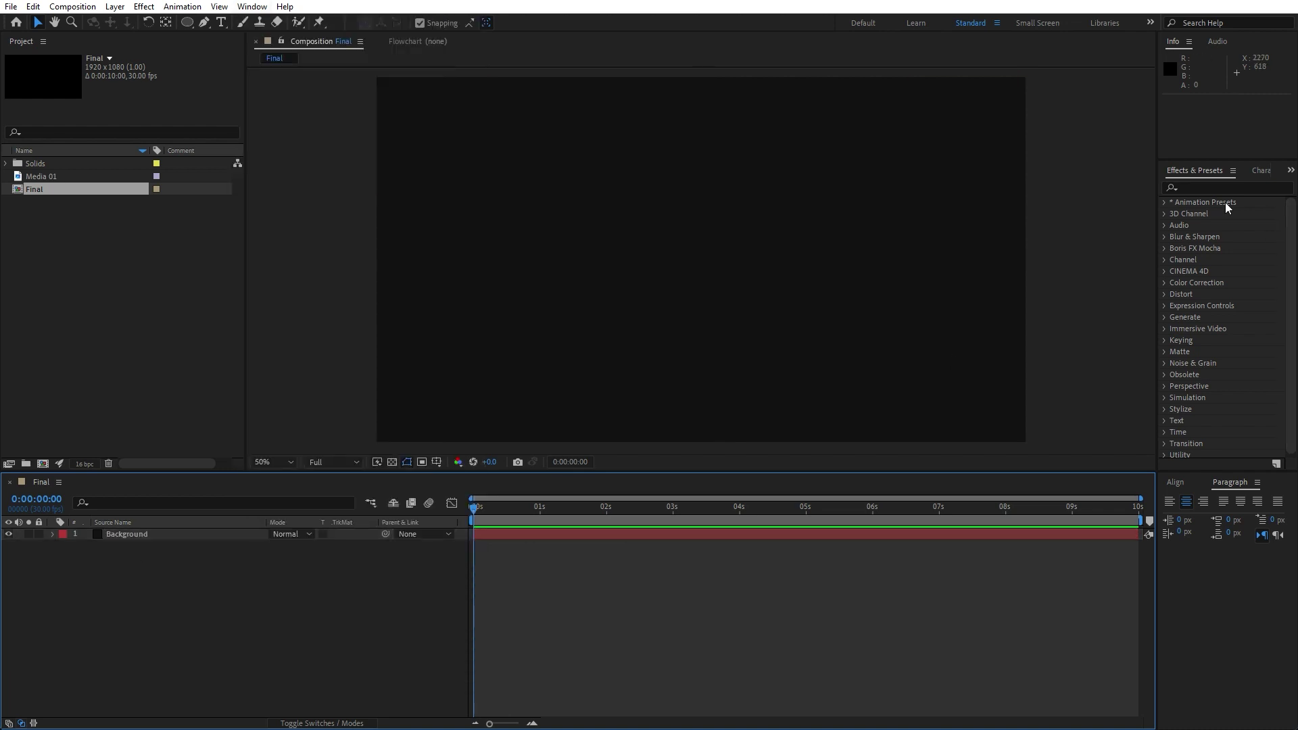
click(1220, 185)
text(fill)
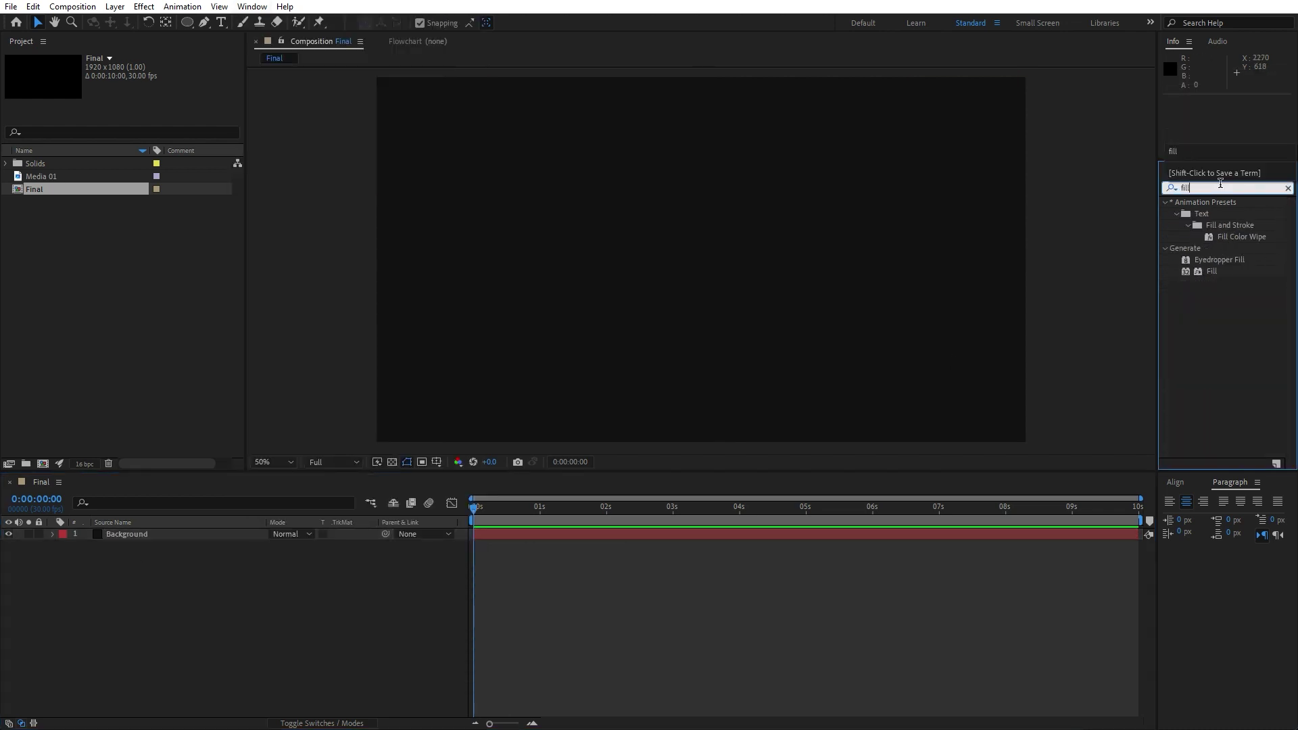
drag(1197, 273, 156, 542)
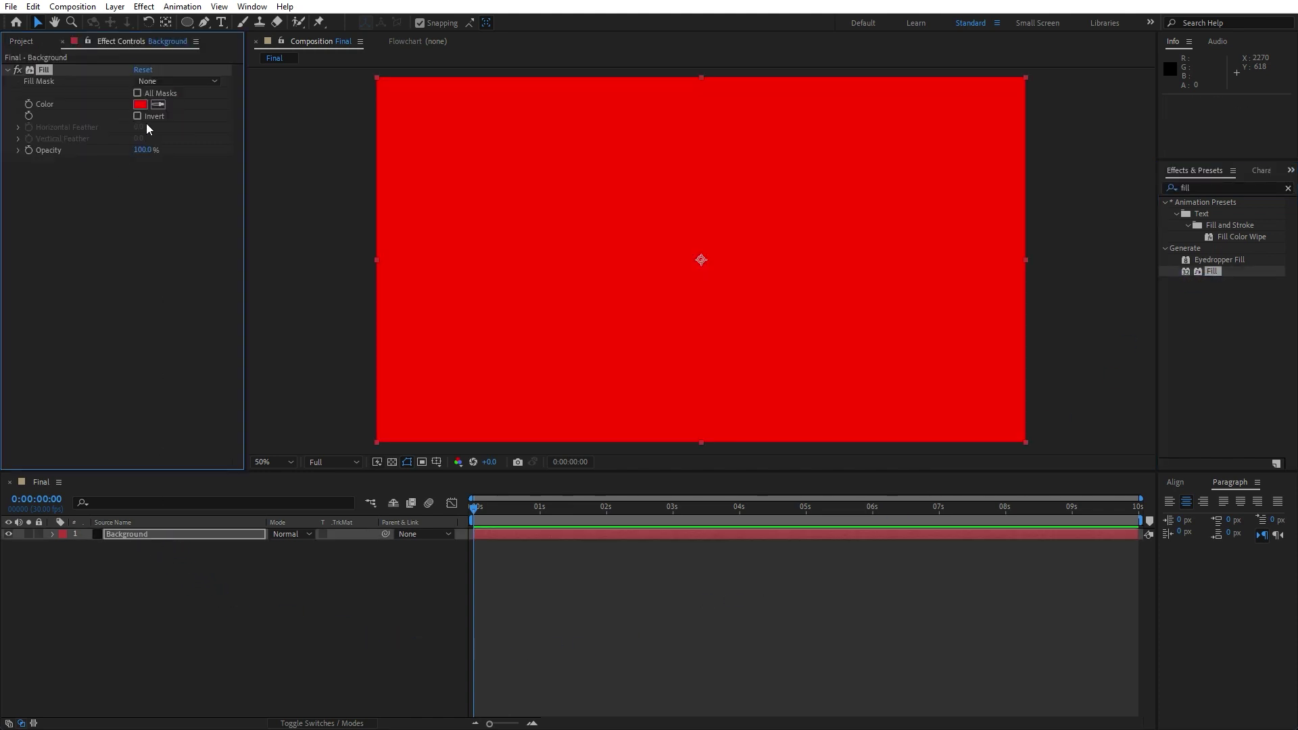
- Set the Fill colour to near-black 080808
click(140, 104)
drag(275, 576, 212, 624)
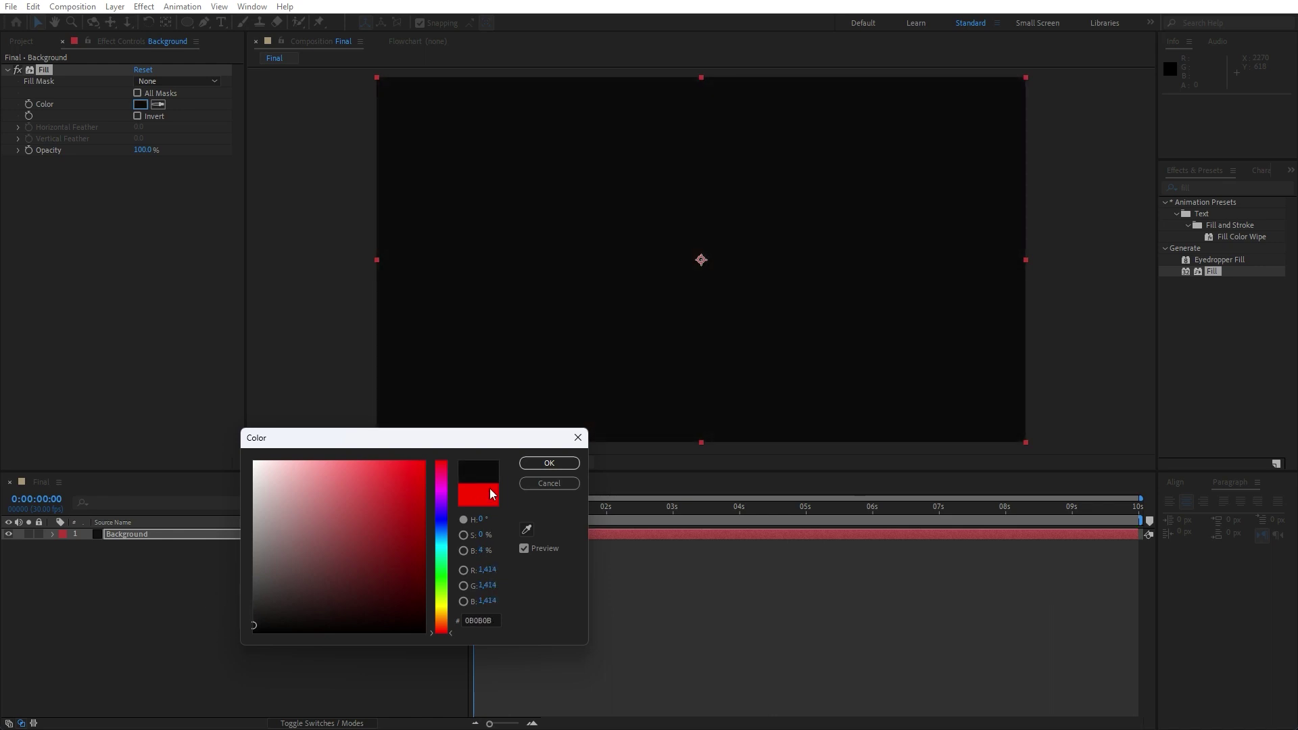
click(546, 462)
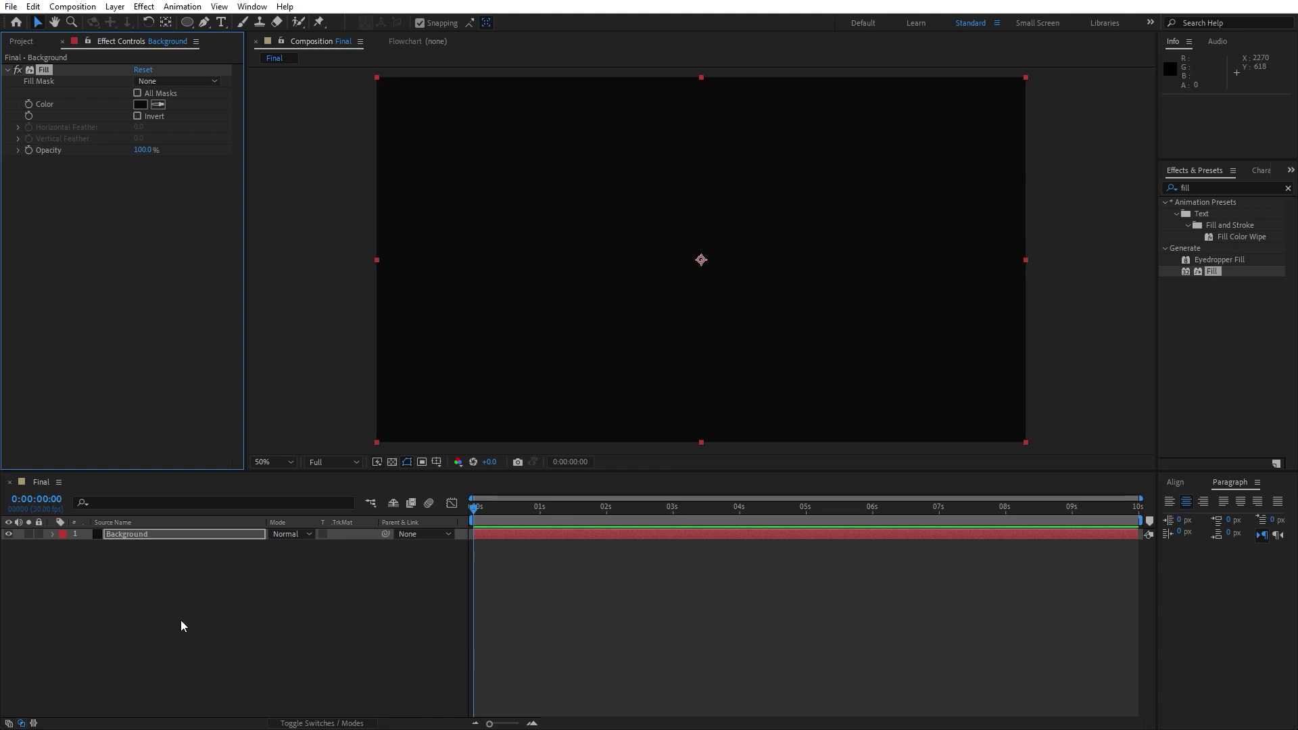
- Add a new solid layer named Fractal Noise 01 above Background
right_click(211, 617)
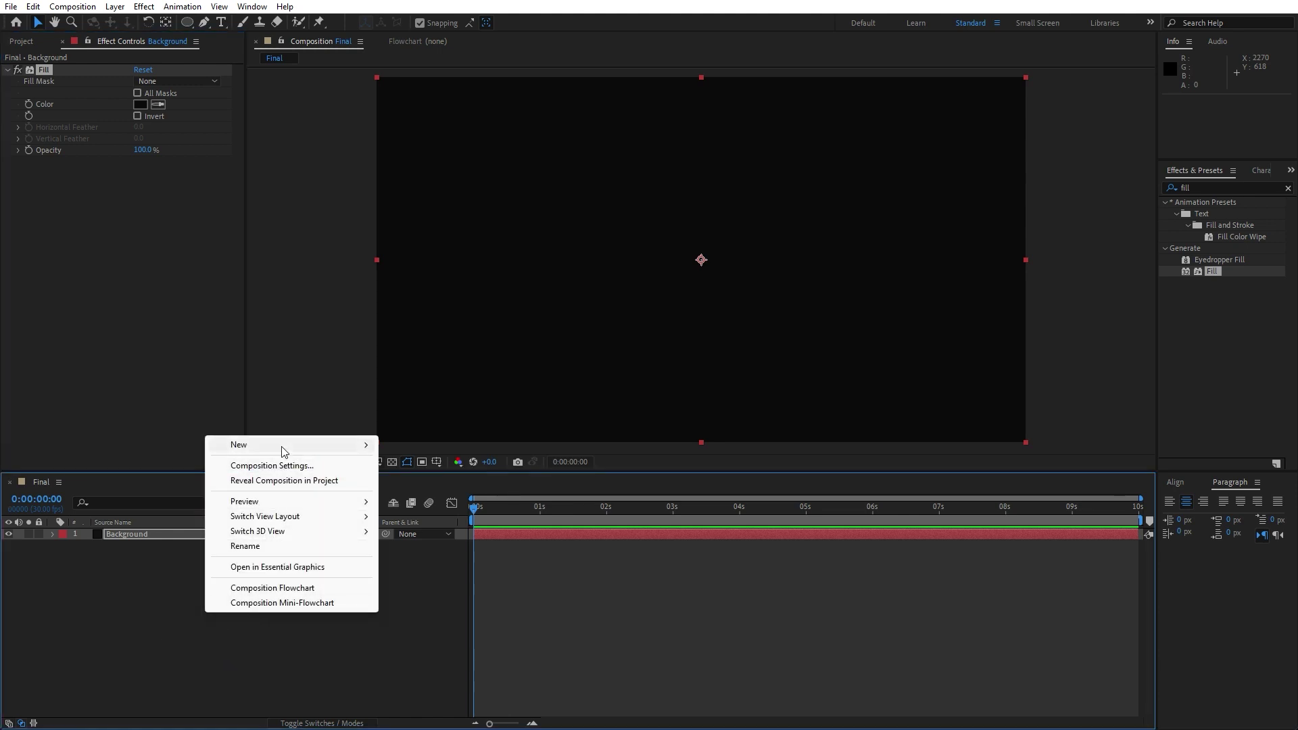
mouse_move(281, 445)
click(440, 480)
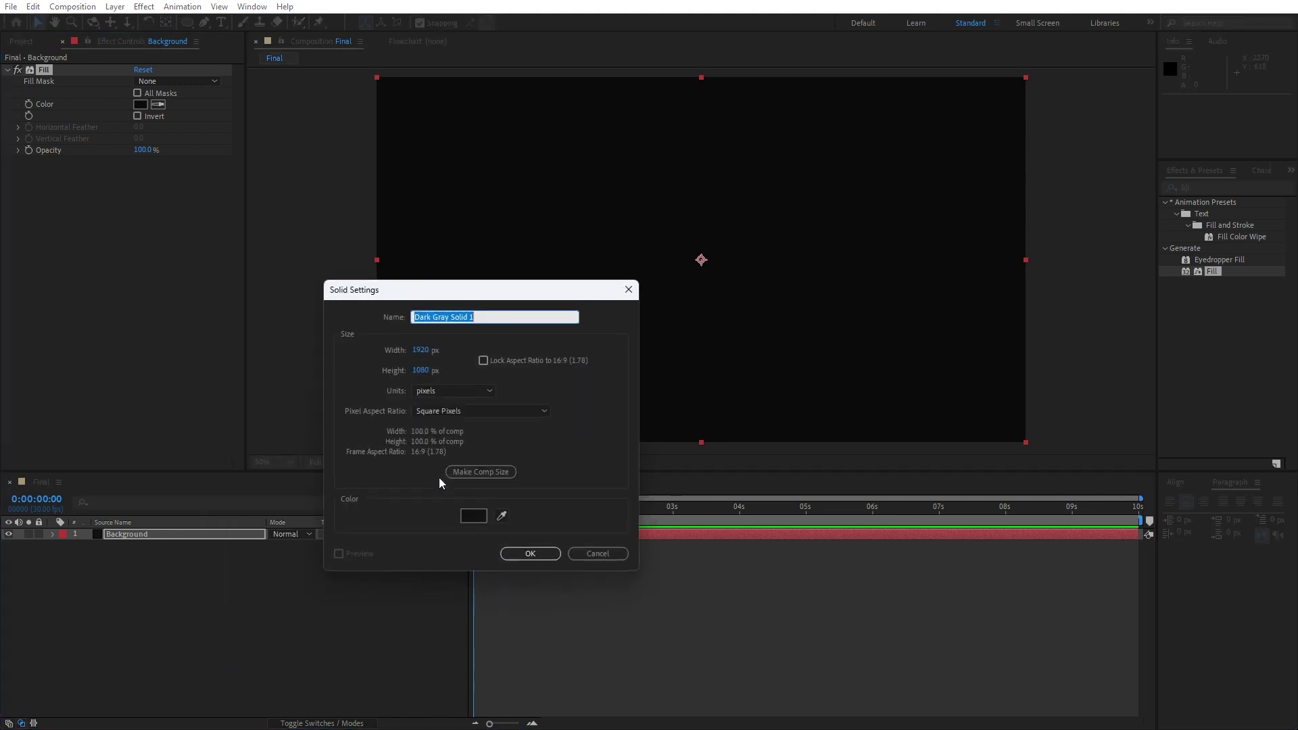
text(Fractal Noise 01)
click(534, 553)
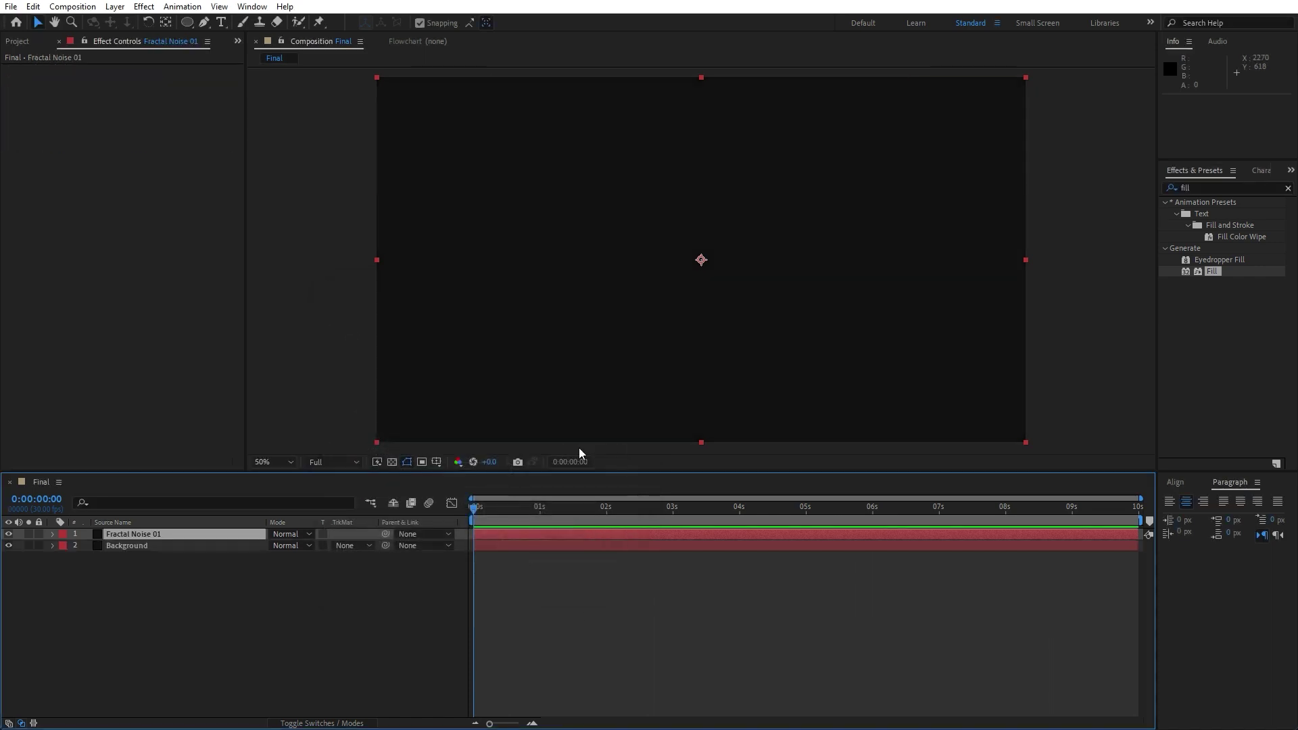
- Apply the Fractal Noise effect to Fractal Noise 01
click(1217, 186)
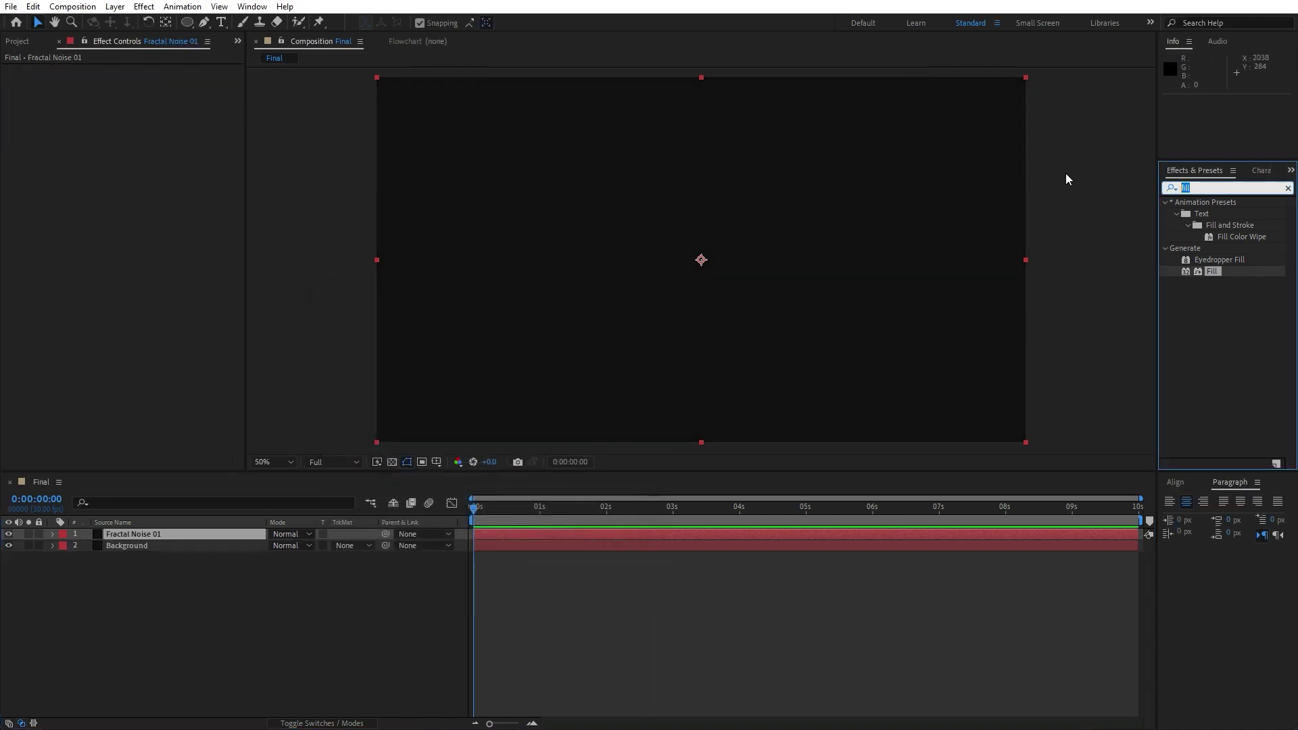
text(fractal nois)
drag(1229, 236, 142, 536)
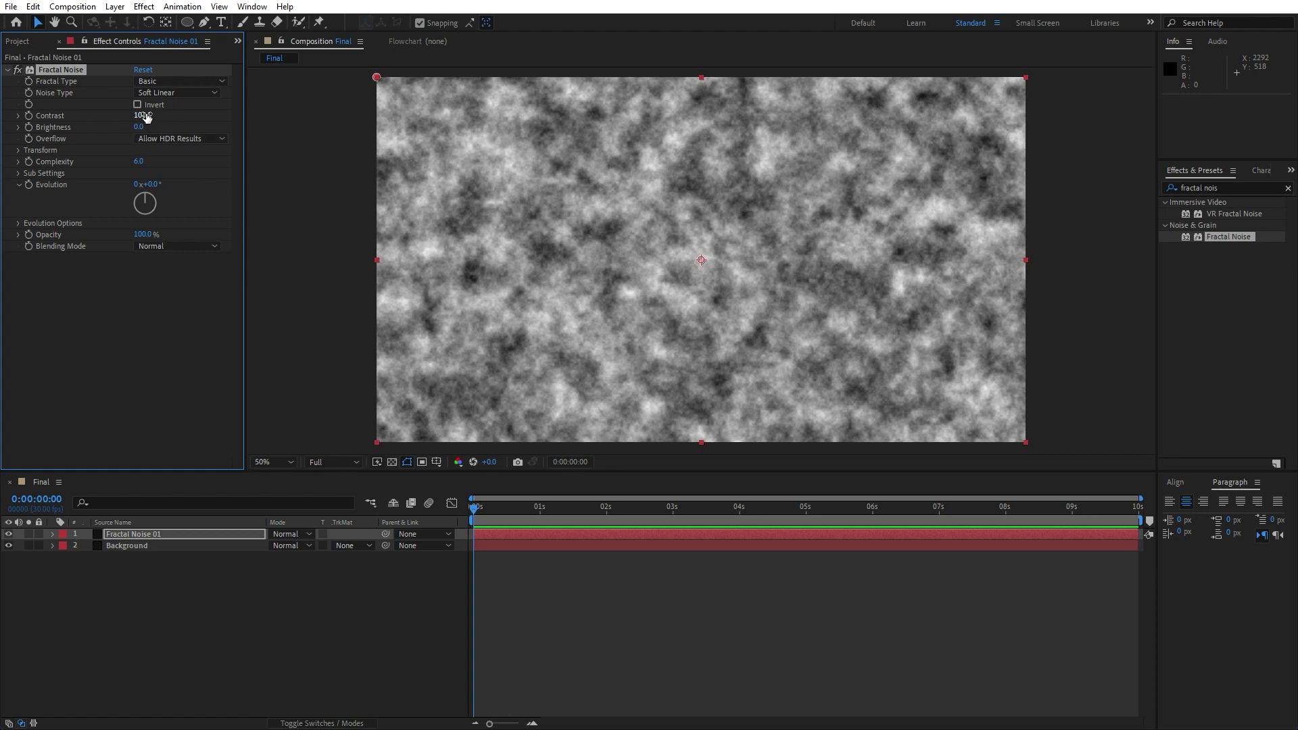
- Raise the Fractal Noise contrast to 400
click(144, 115)
text(400)
key(Return)
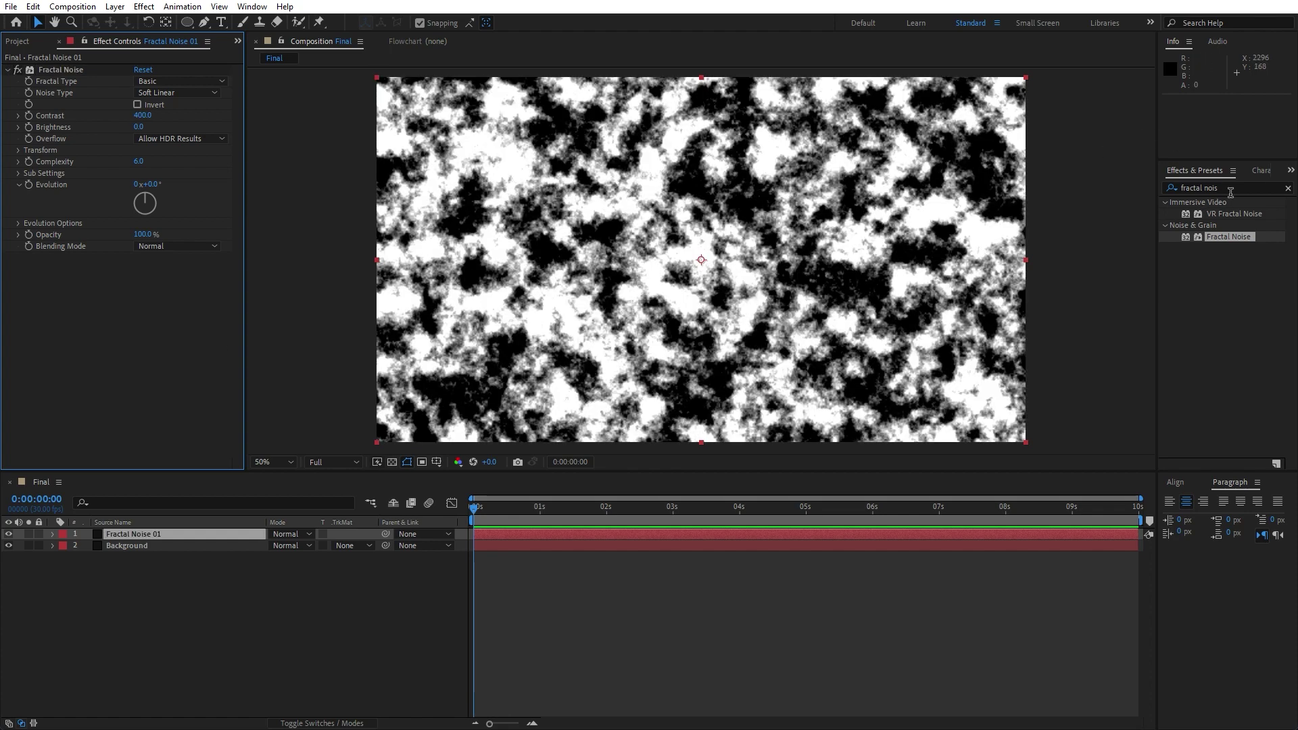
- Apply Emboss to Fractal Noise 01 with Relief 3.00 and Contrast 110
click(1239, 188)
key(ctrl+a)
text(emboss)
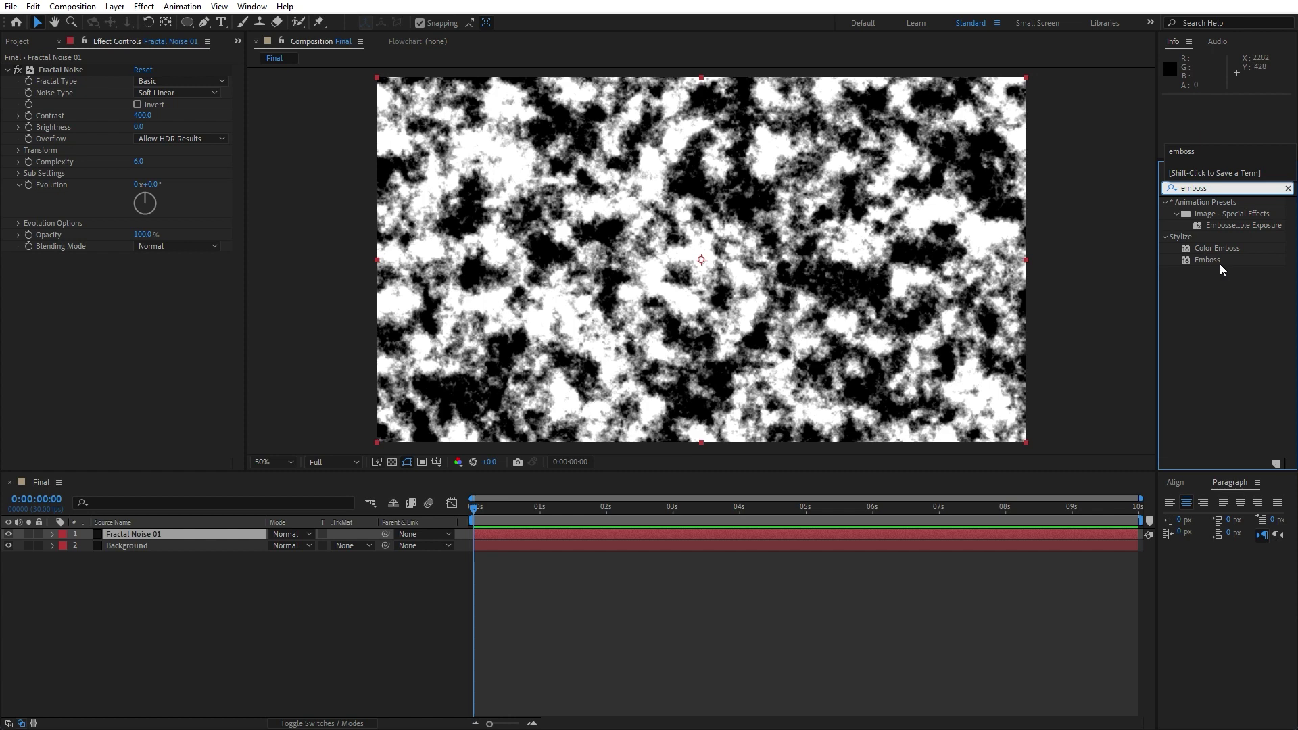
drag(1222, 269, 145, 537)
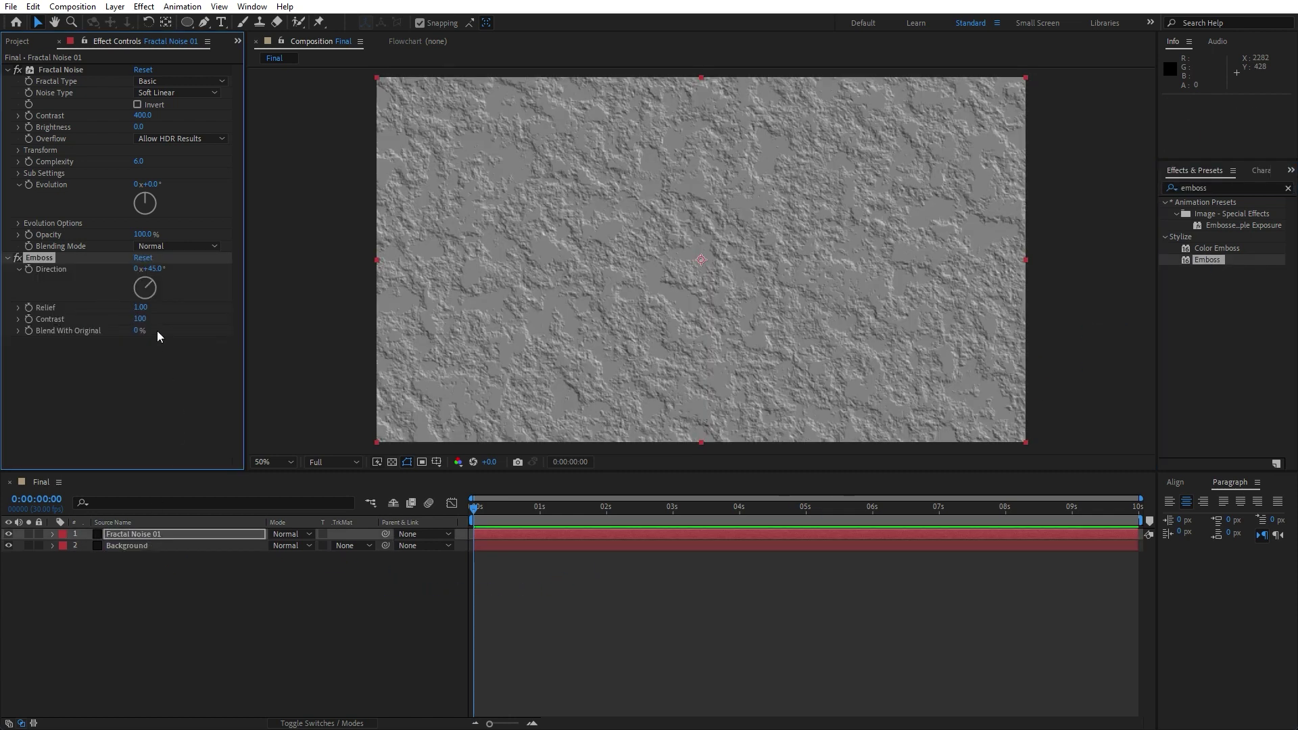
click(143, 307)
click(142, 371)
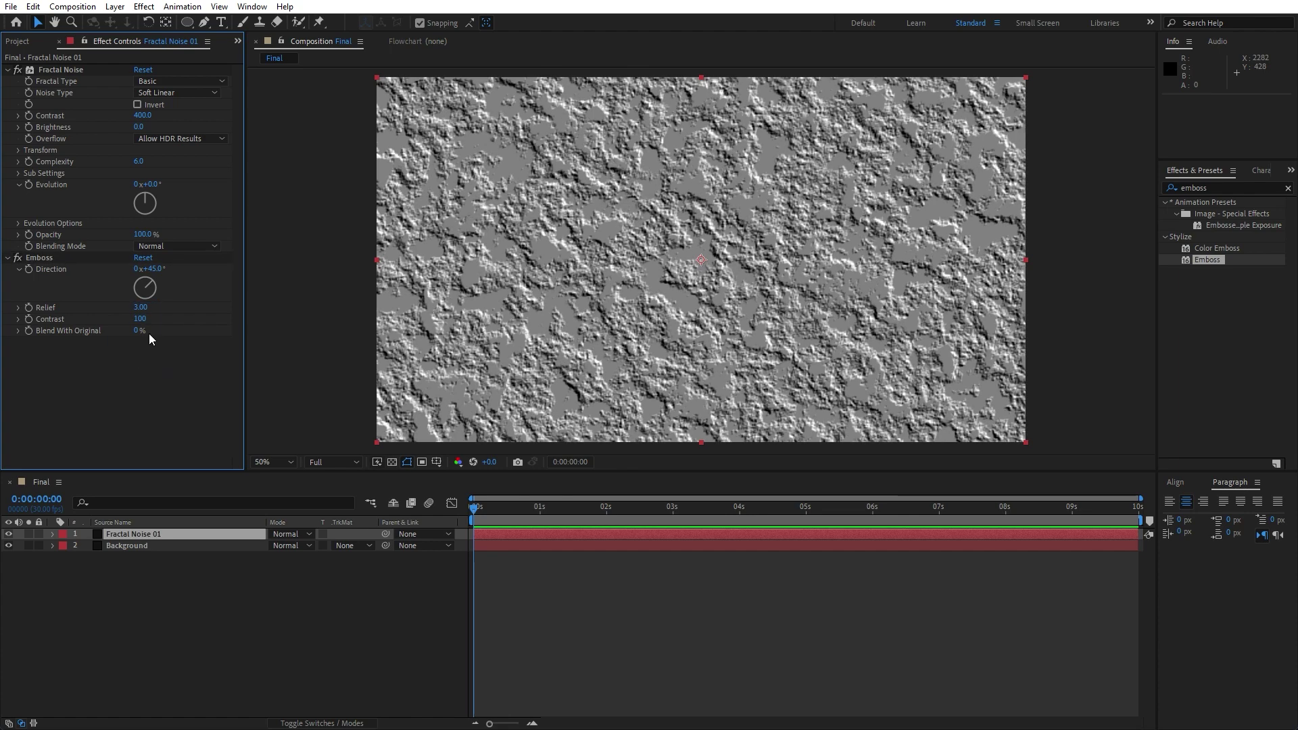
drag(140, 318, 158, 323)
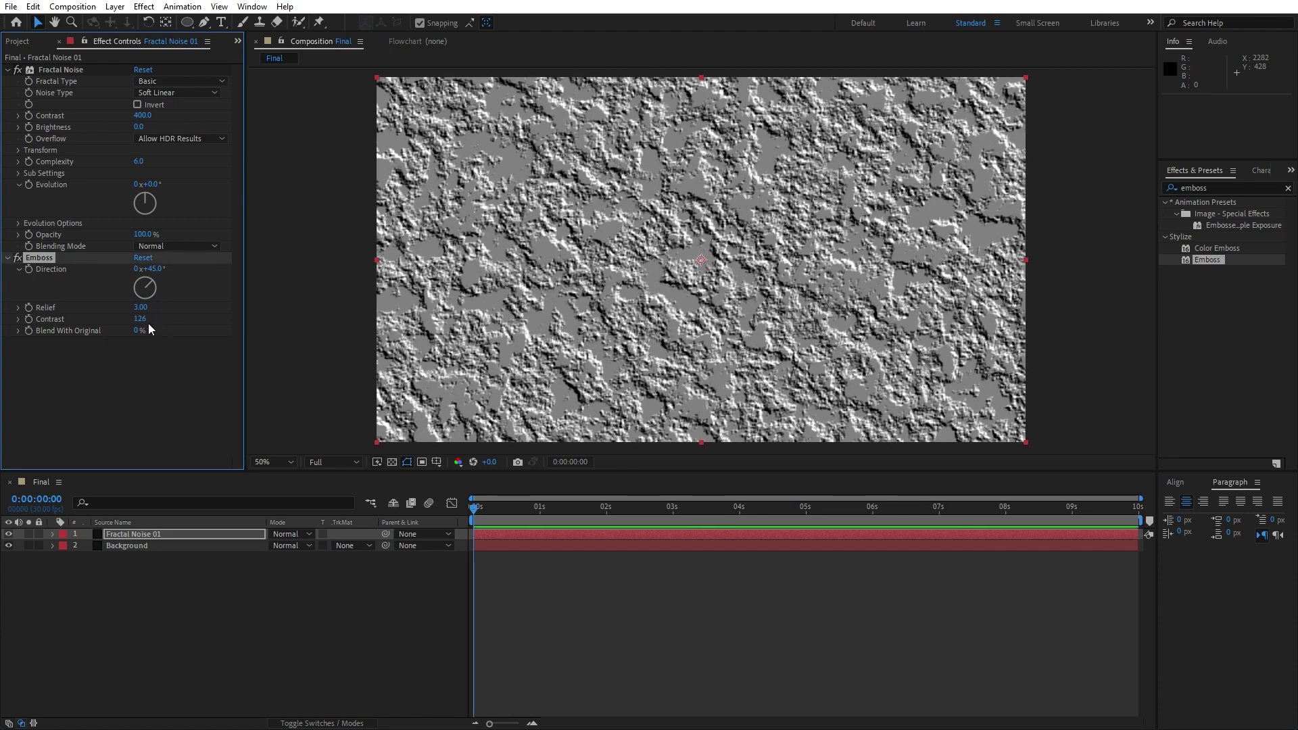
click(140, 319)
click(123, 405)
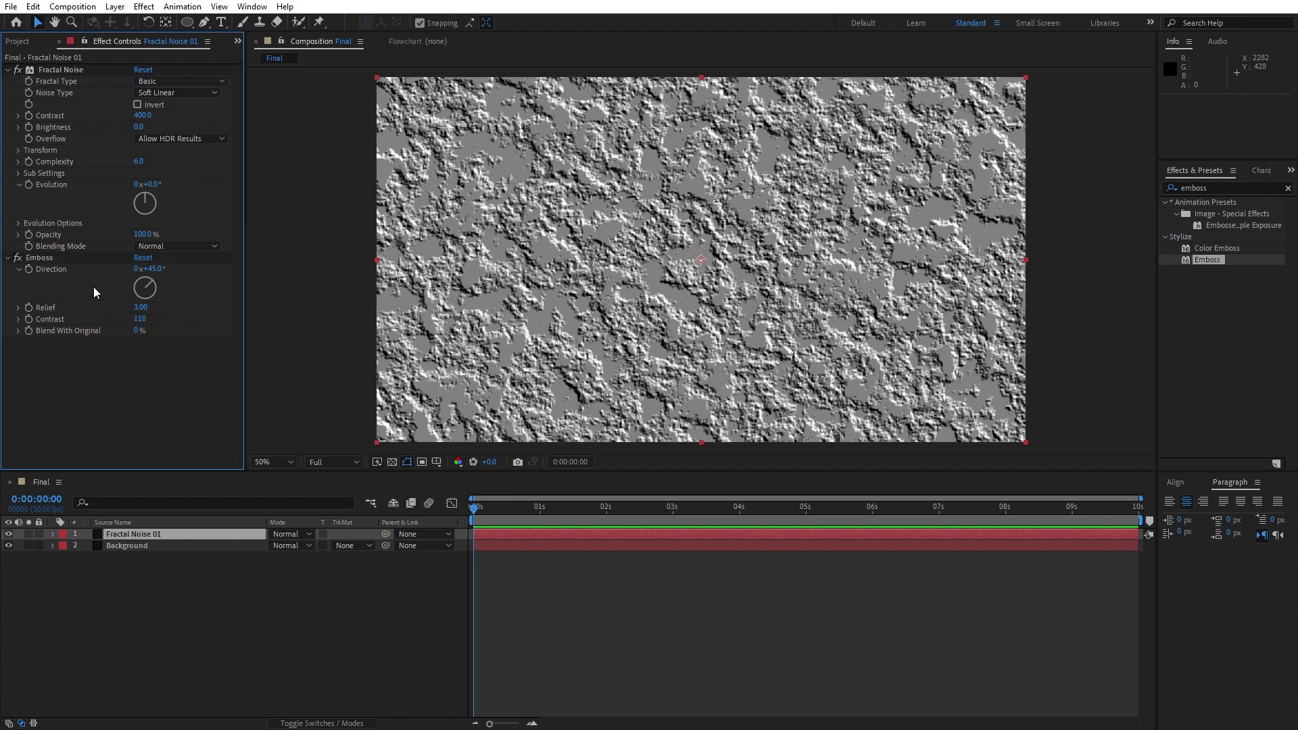
- Drive Emboss Direction with a time*300 expression and preview, stopping at 2:14
alt+click(30, 270)
text(tim)
text(e;)
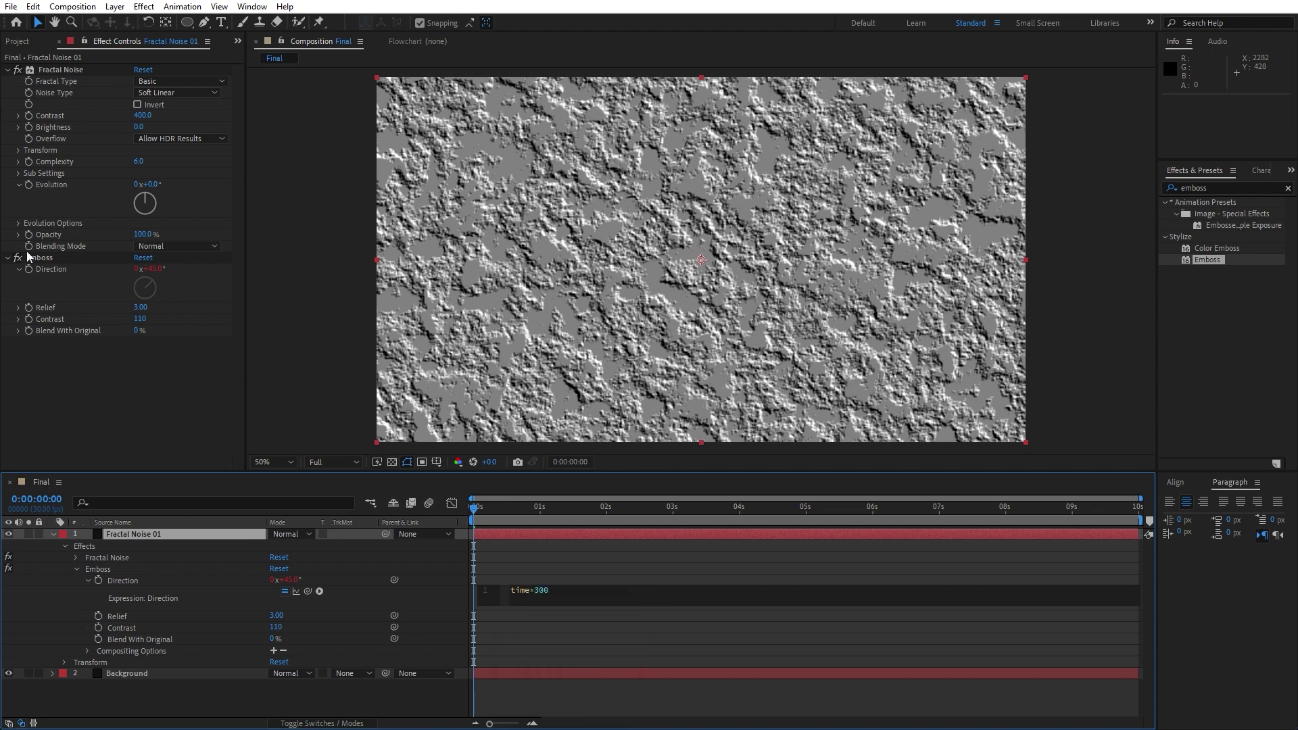
click(54, 534)
key(space)
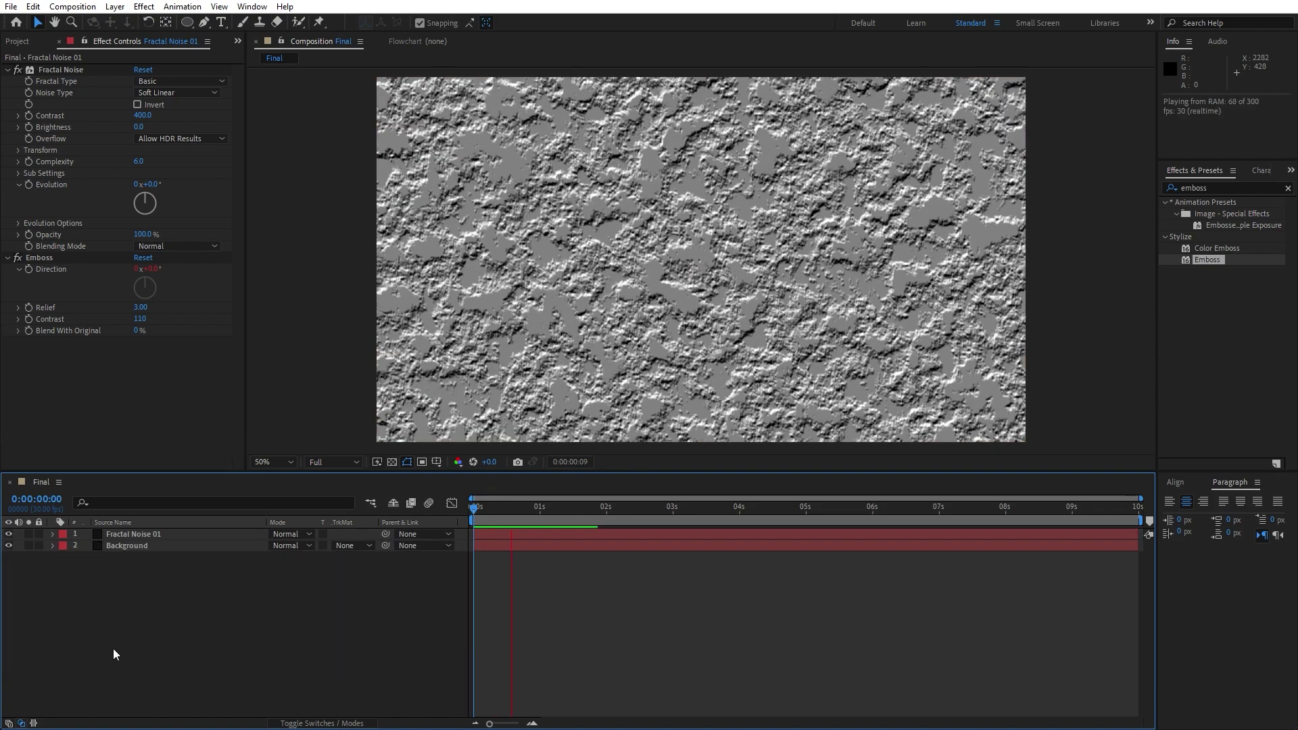
click(637, 514)
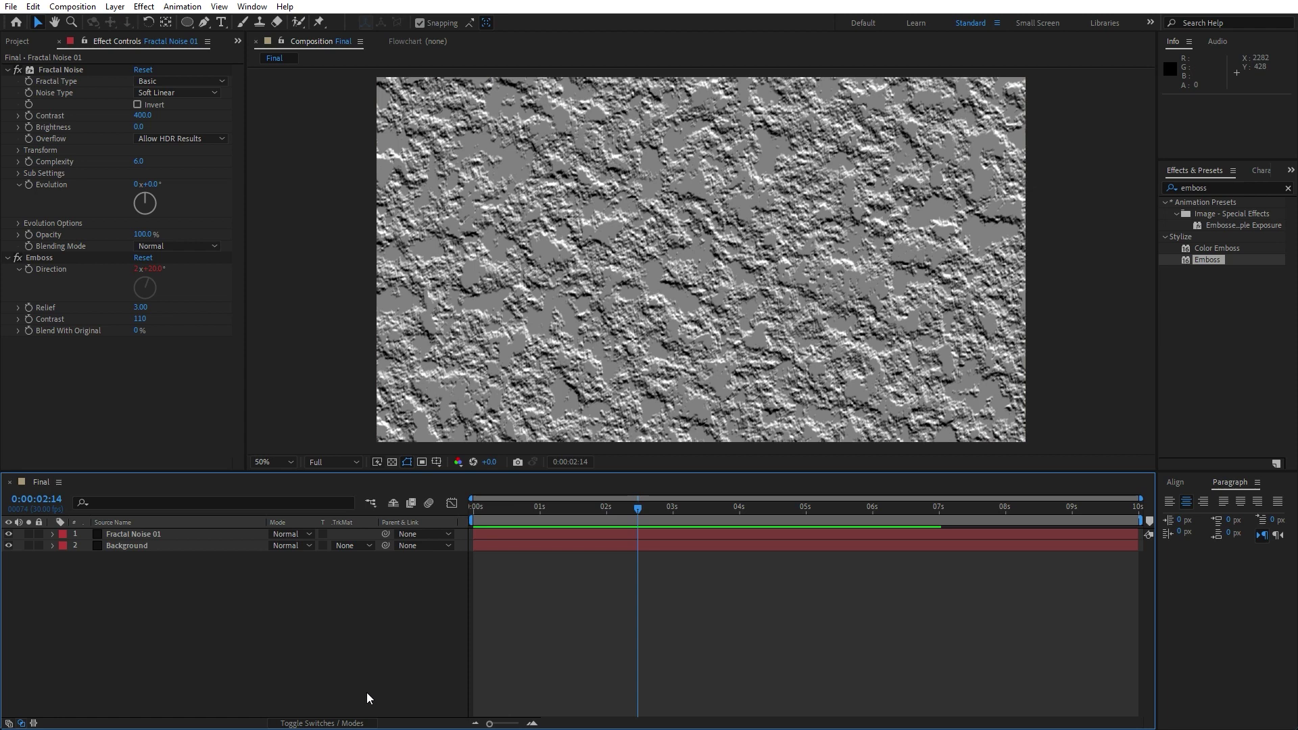
click(283, 535)
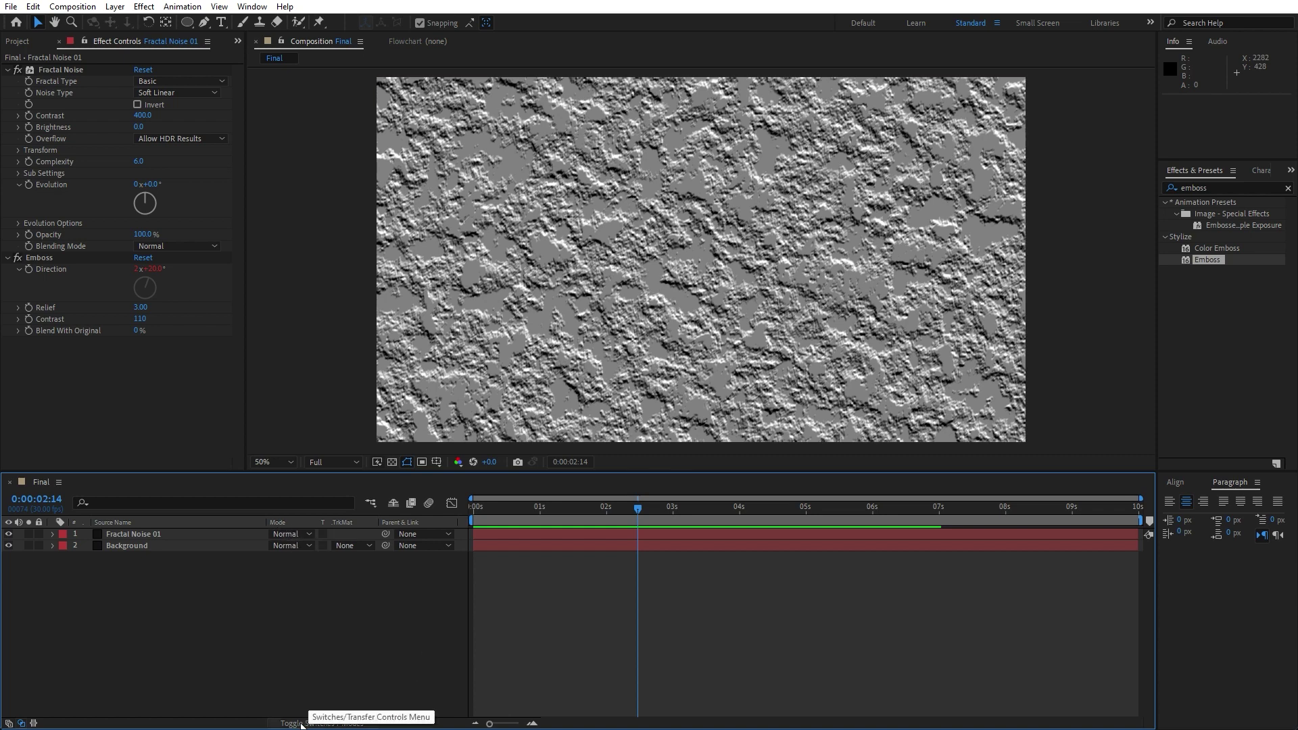
- Set Fractal Noise 01's blending mode to Overlay and scrub back to check it
click(302, 723)
click(302, 723)
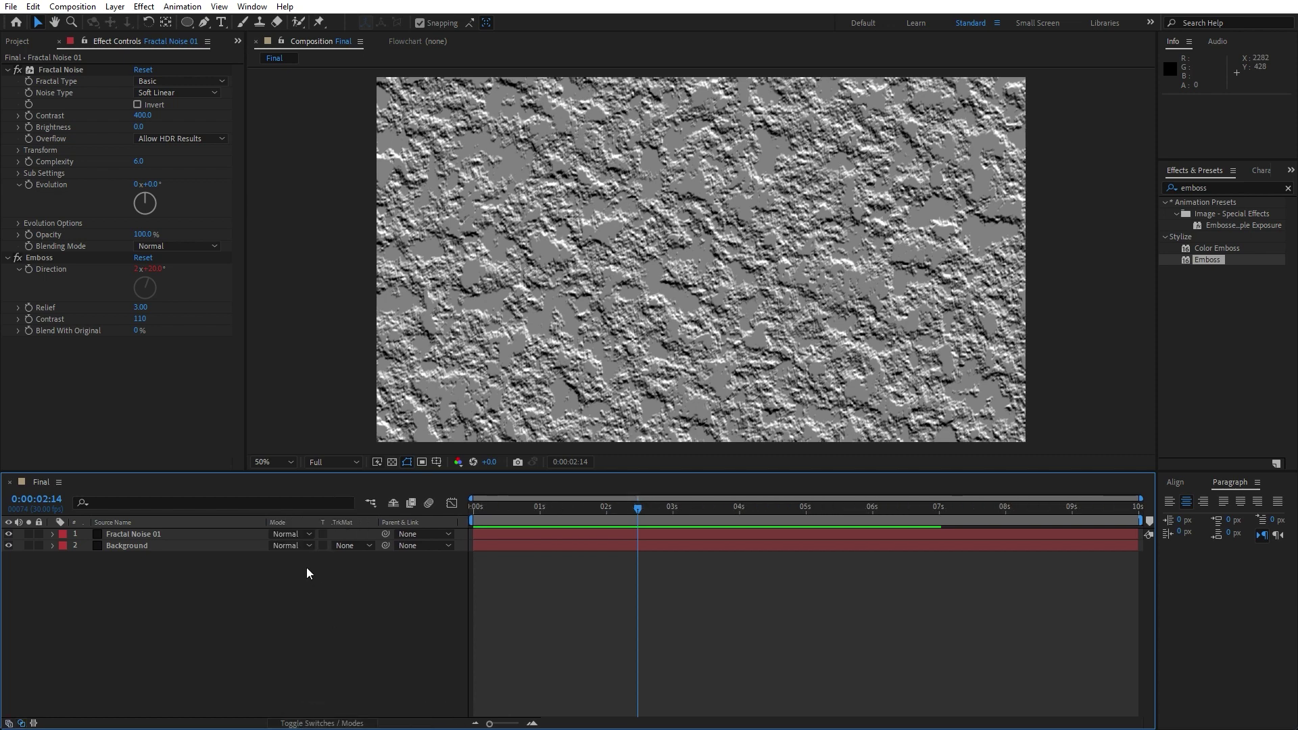
click(288, 534)
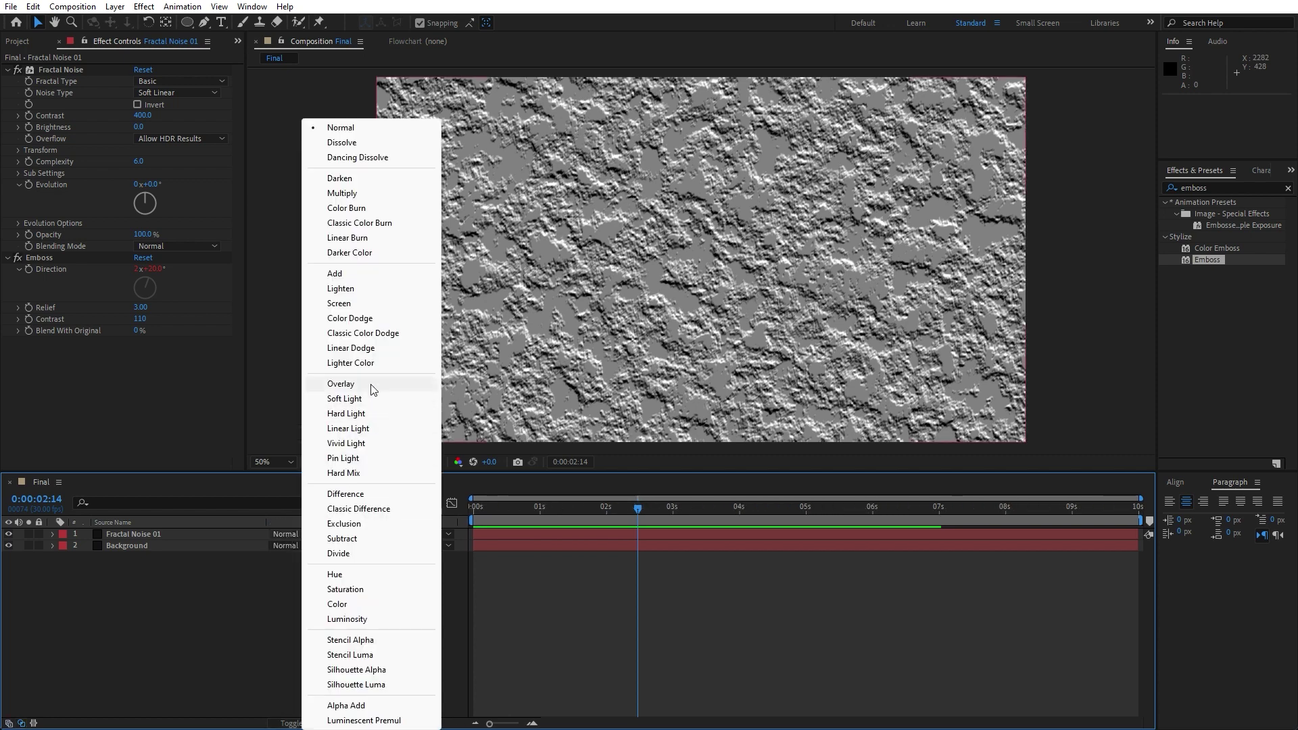
click(371, 385)
mouse_move(581, 515)
mouse_down()
mouse_move(507, 514)
mouse_move(605, 519)
mouse_up()
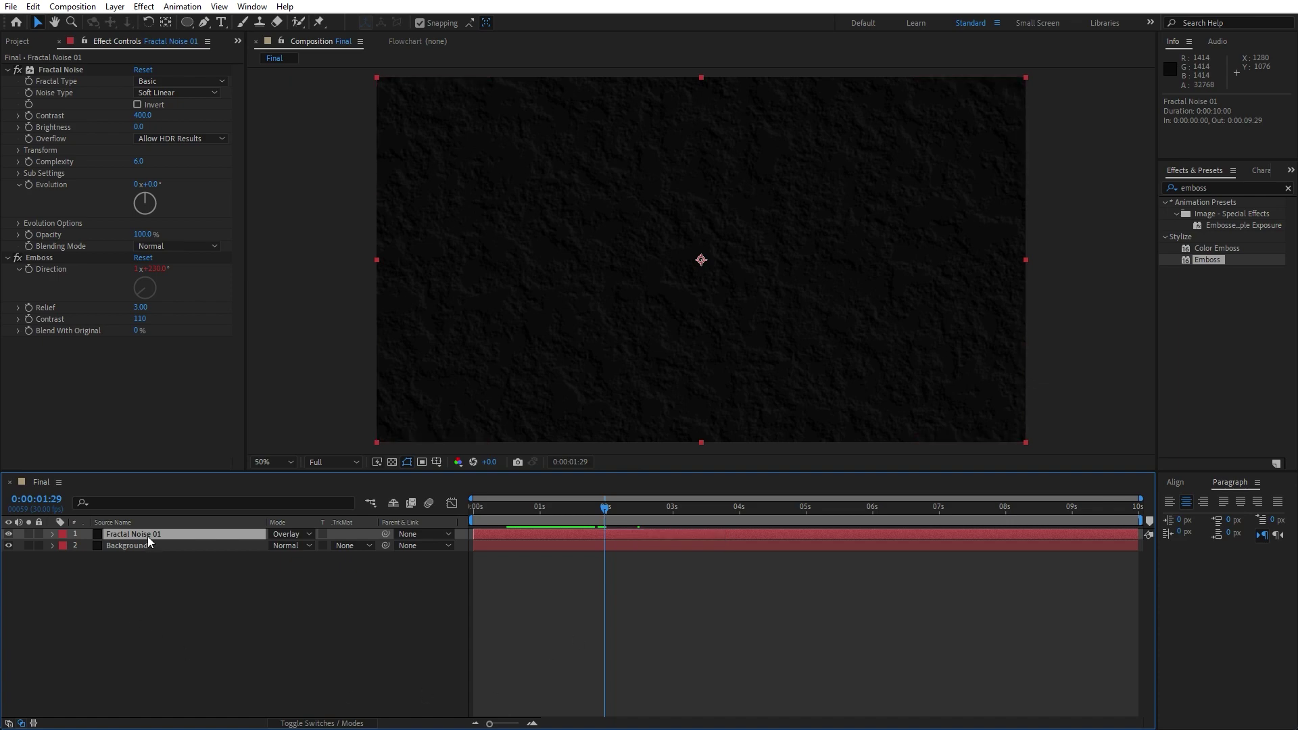
- Duplicate Fractal Noise 01 and rename the copy Fractal Noise 02
click(32, 6)
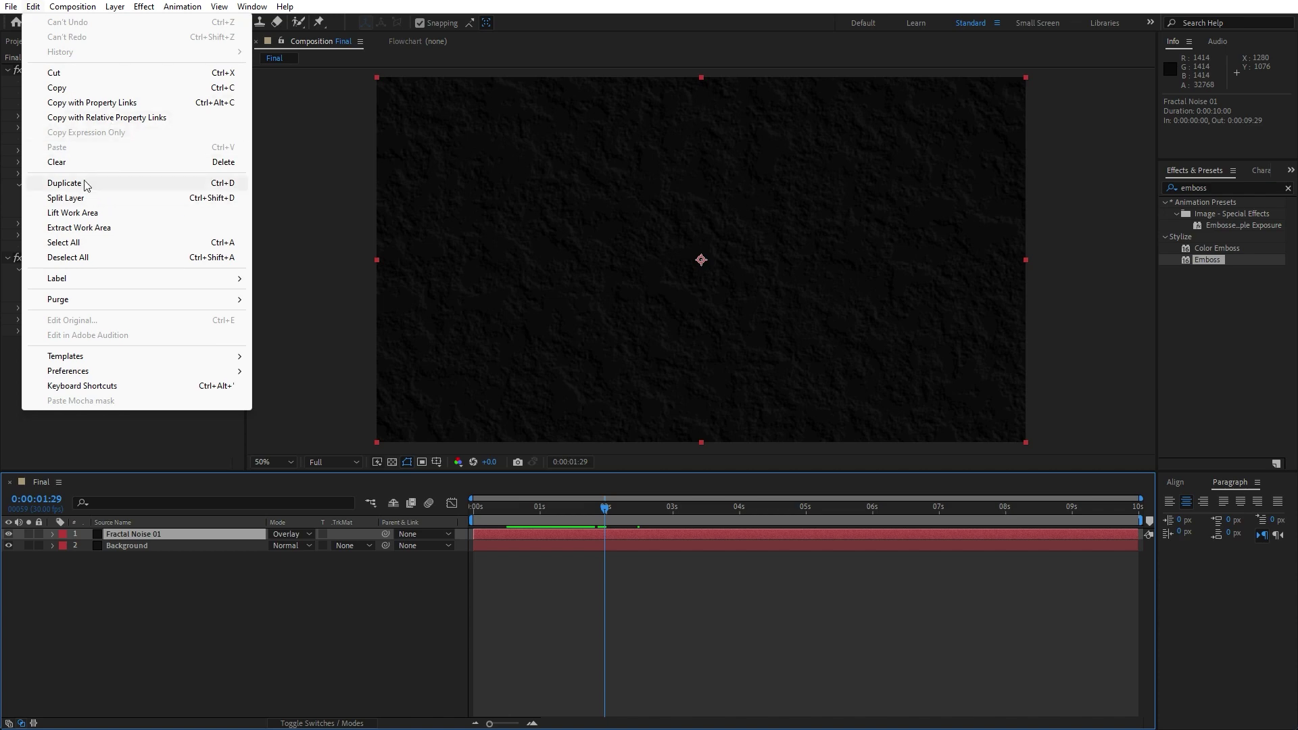
click(64, 183)
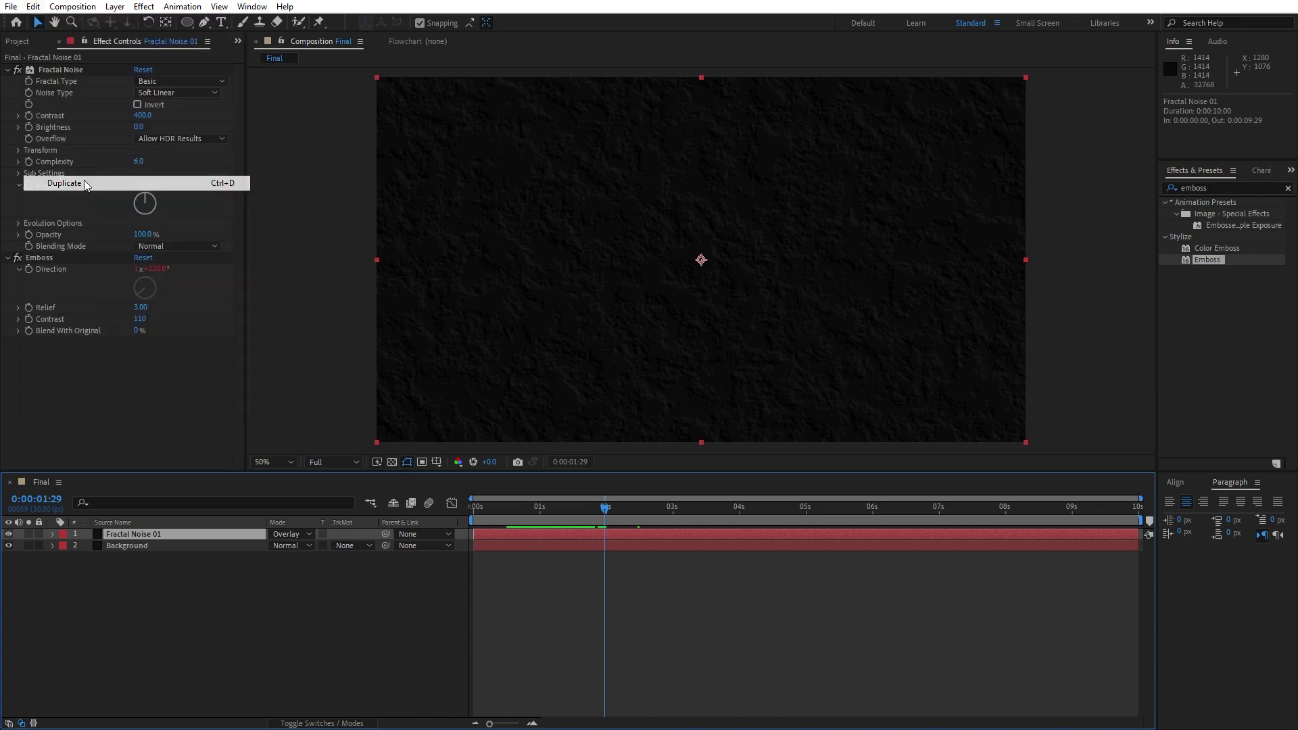
key(Return)
click(182, 534)
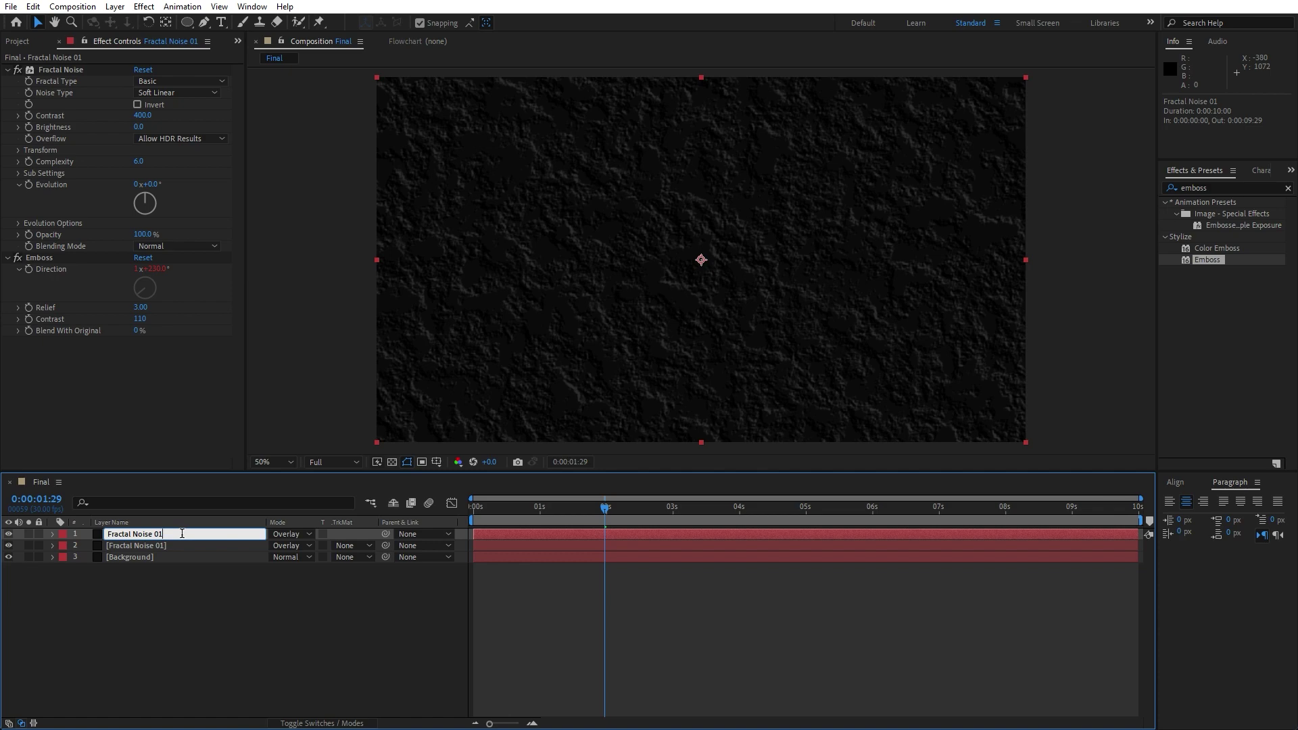
click(180, 599)
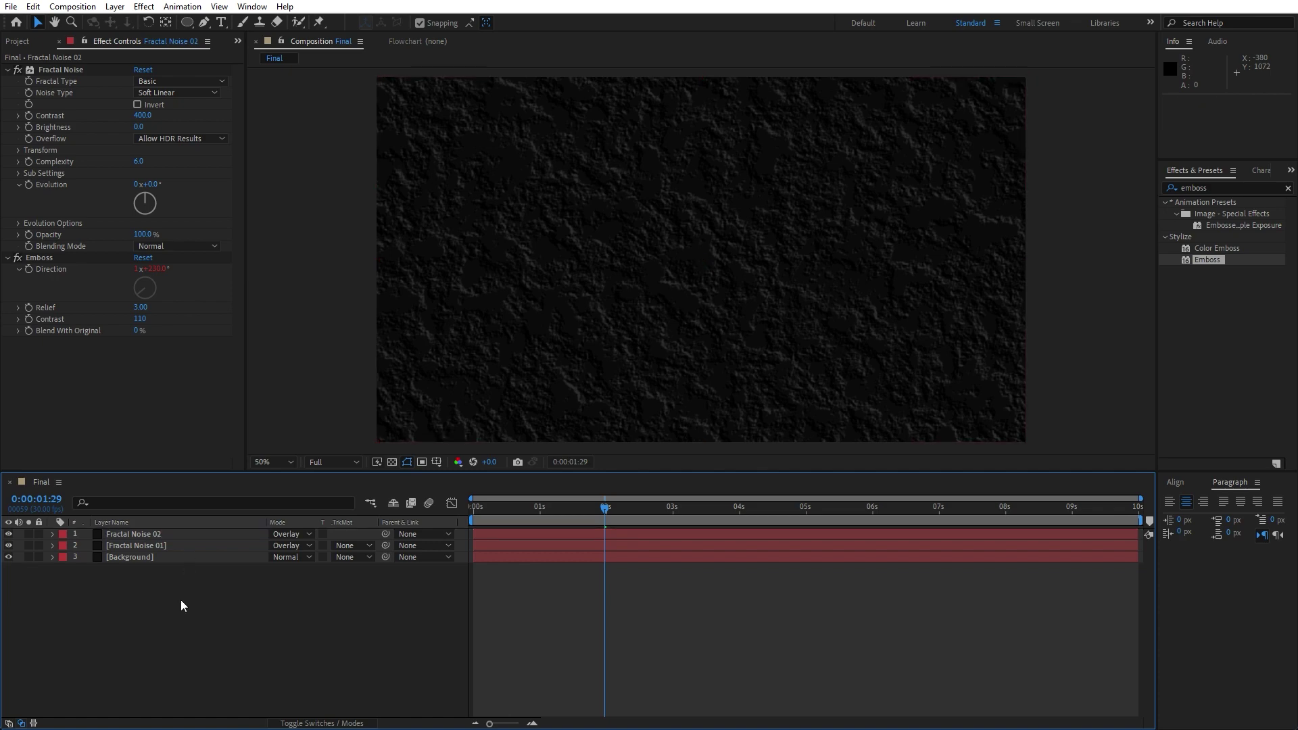
- Delete the Emboss effect from Fractal Noise 02
click(148, 535)
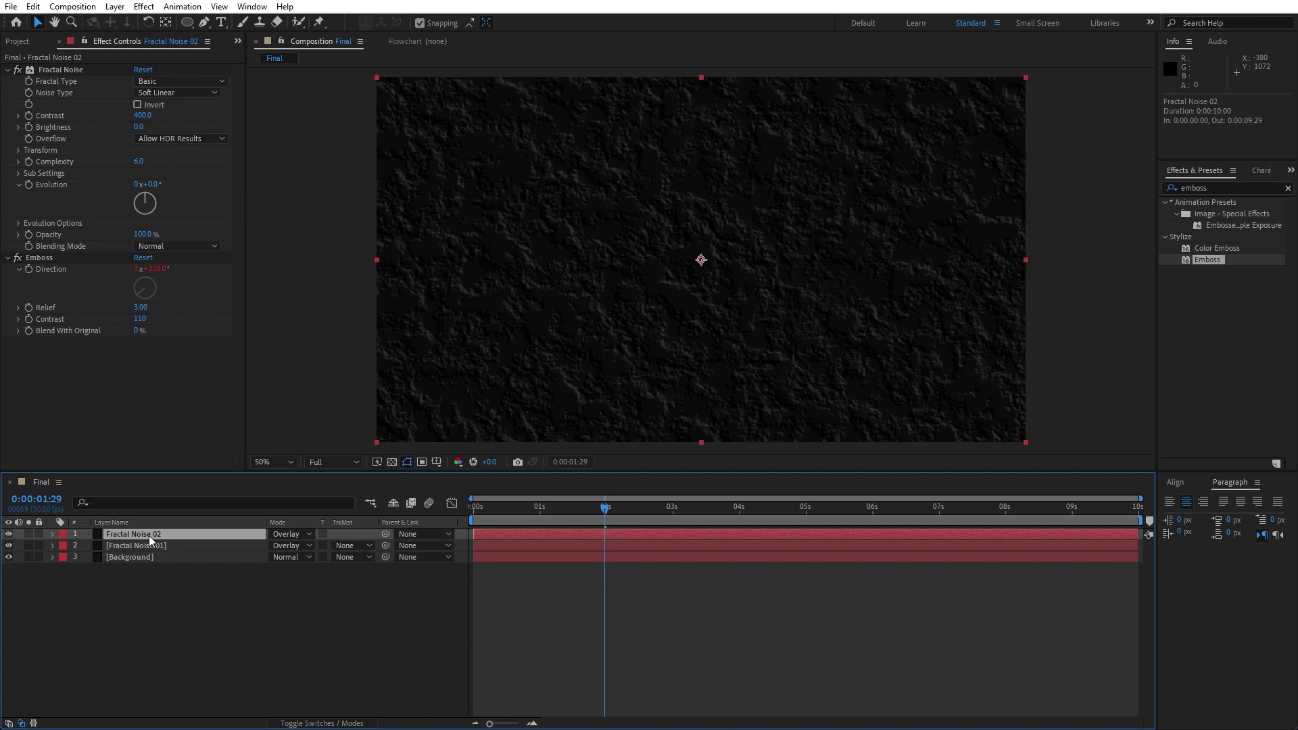
click(46, 258)
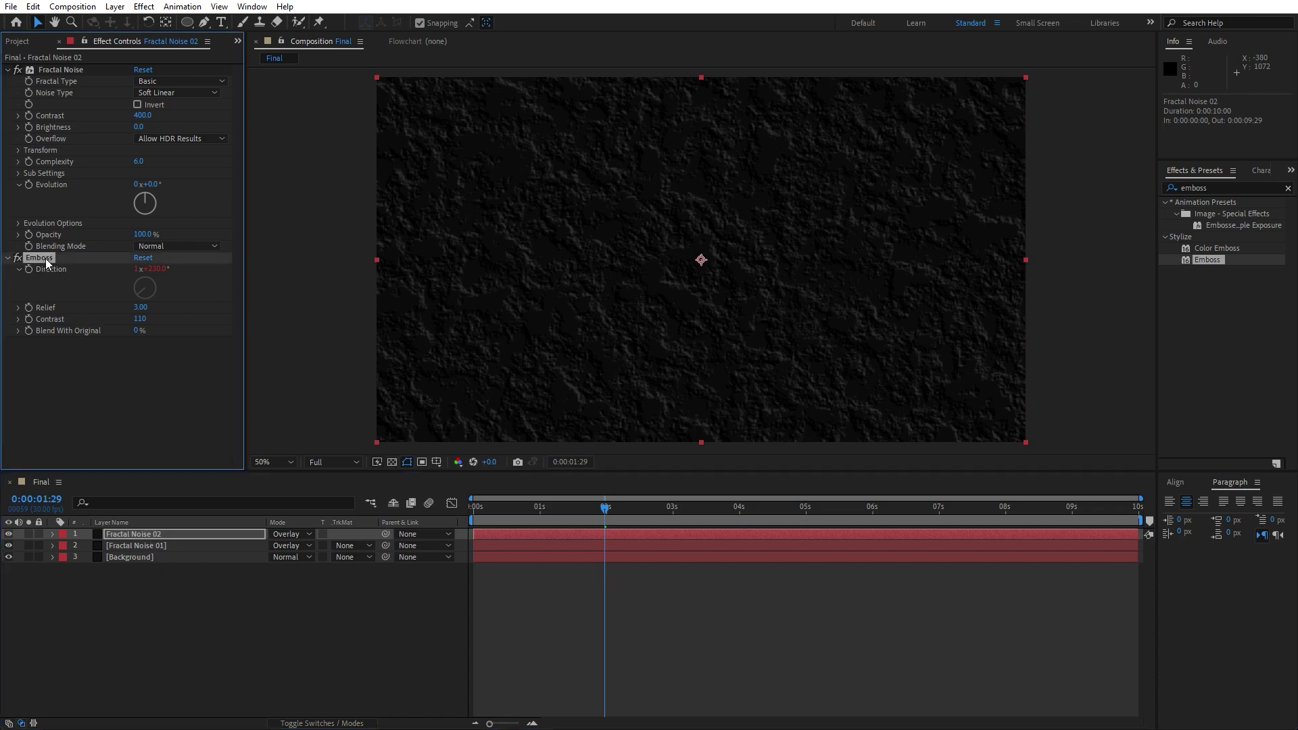
key(Delete)
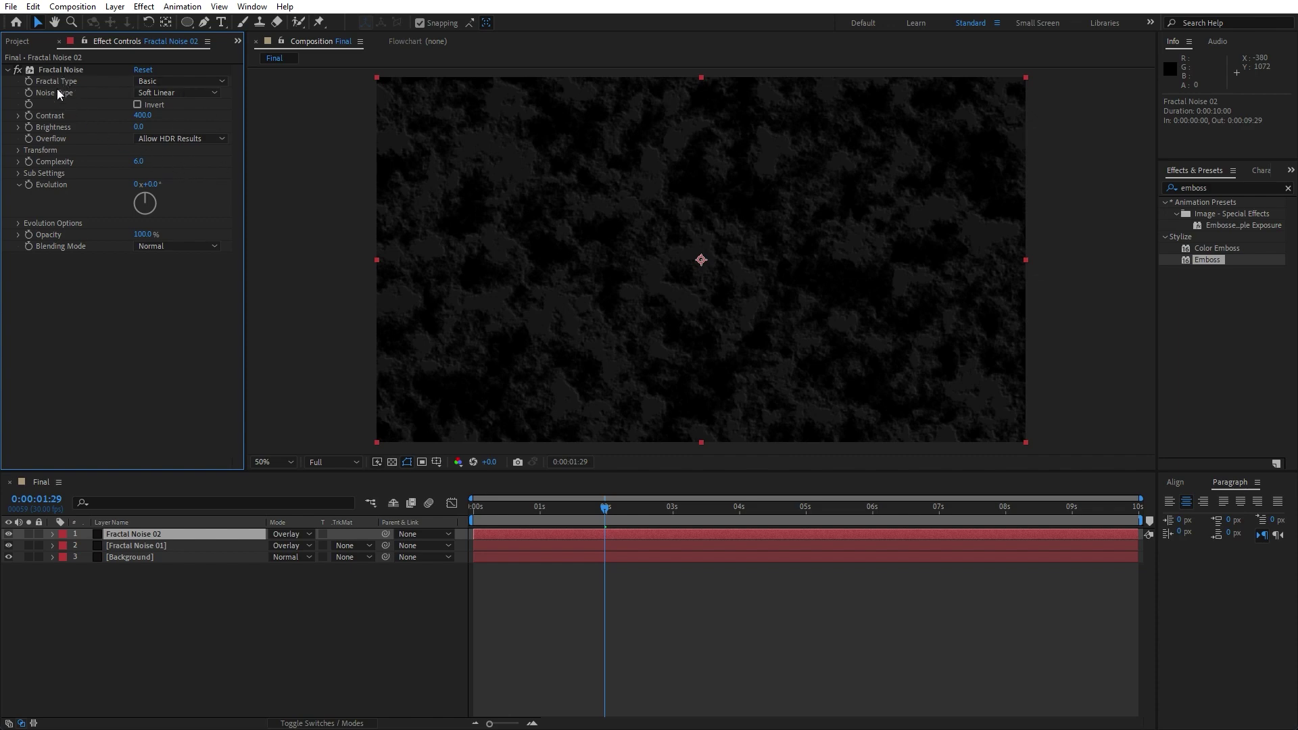
- Set Fractal Type to Turbulent Smooth and Noise Type to Spline
click(148, 79)
click(196, 117)
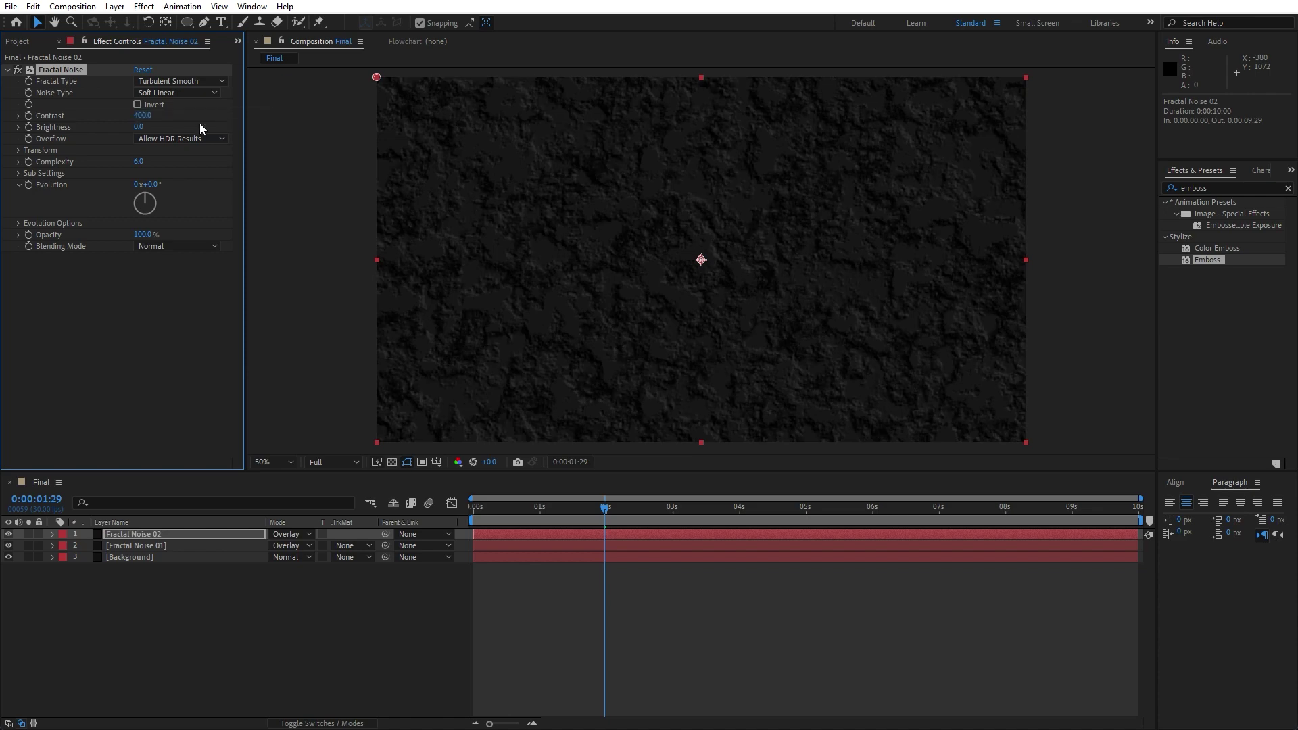
click(164, 96)
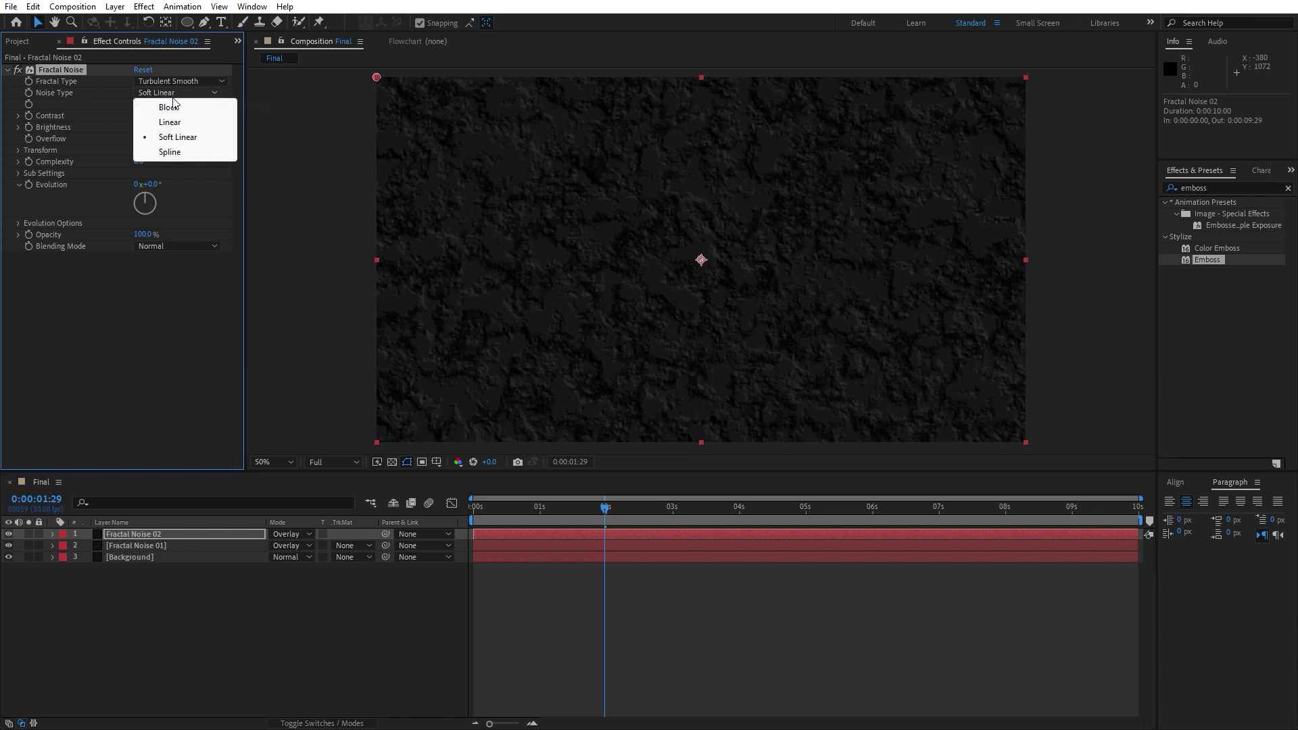
click(180, 153)
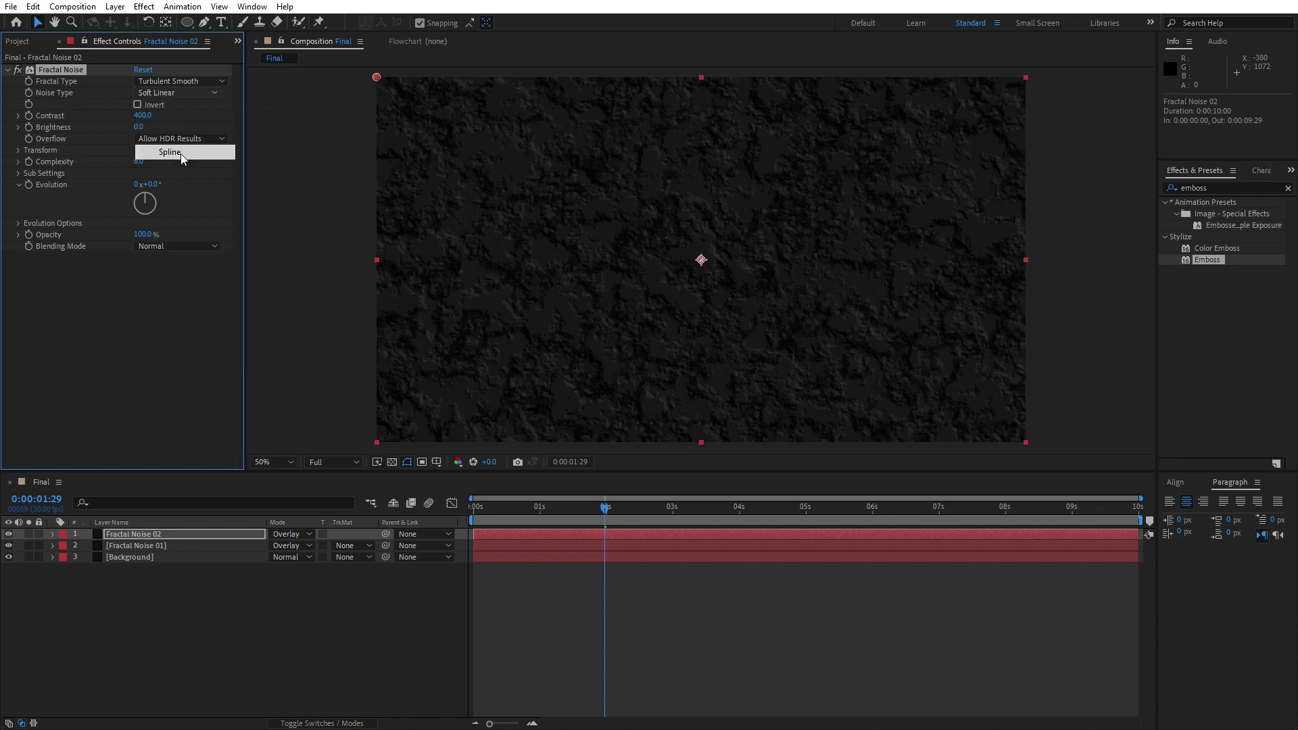
- Set the noise Contrast to 100, Brightness to -50 and Transform Scale to 30
click(142, 116)
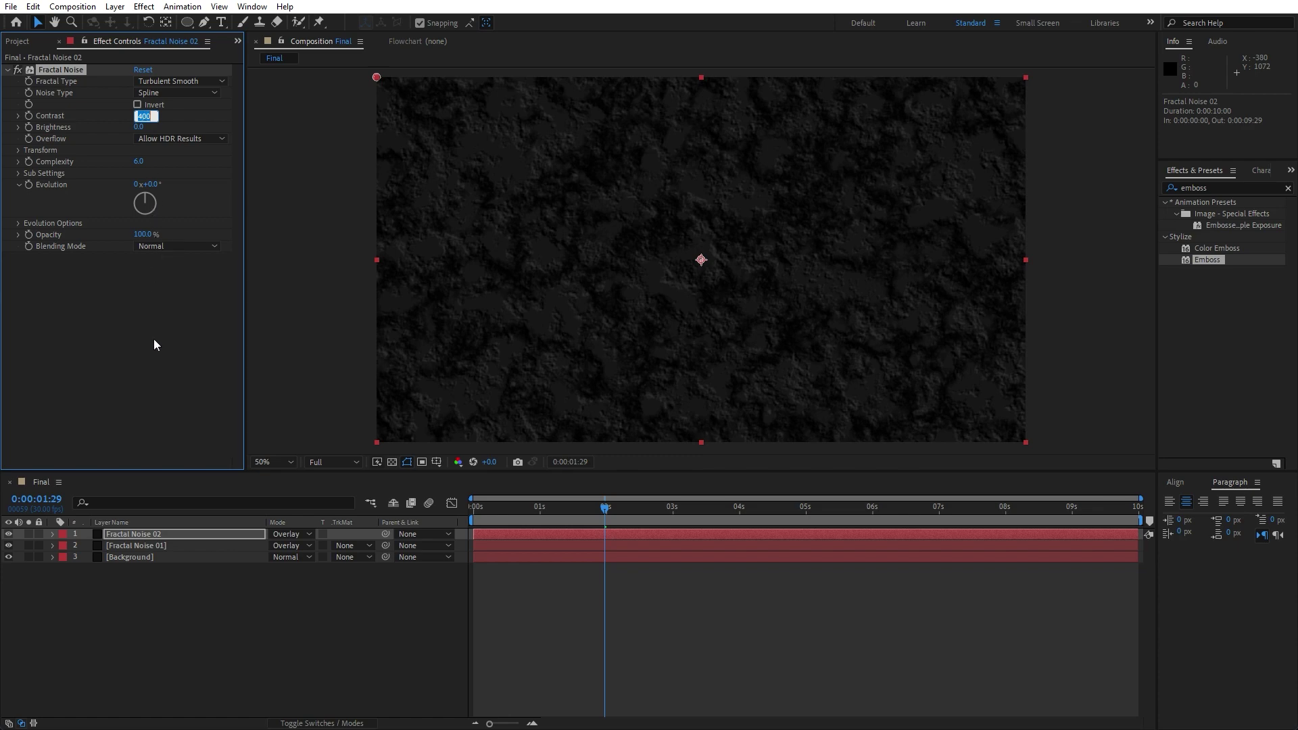
text(100)
click(142, 127)
text(-50)
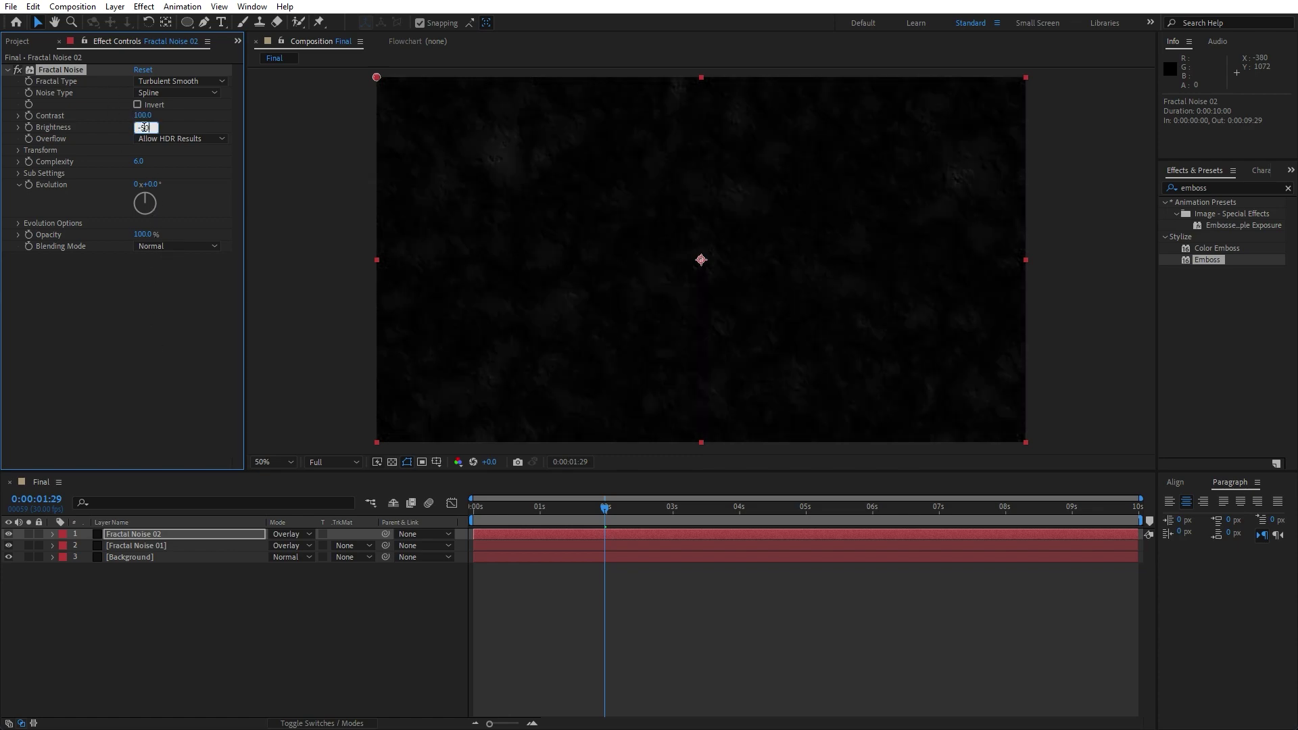
click(168, 387)
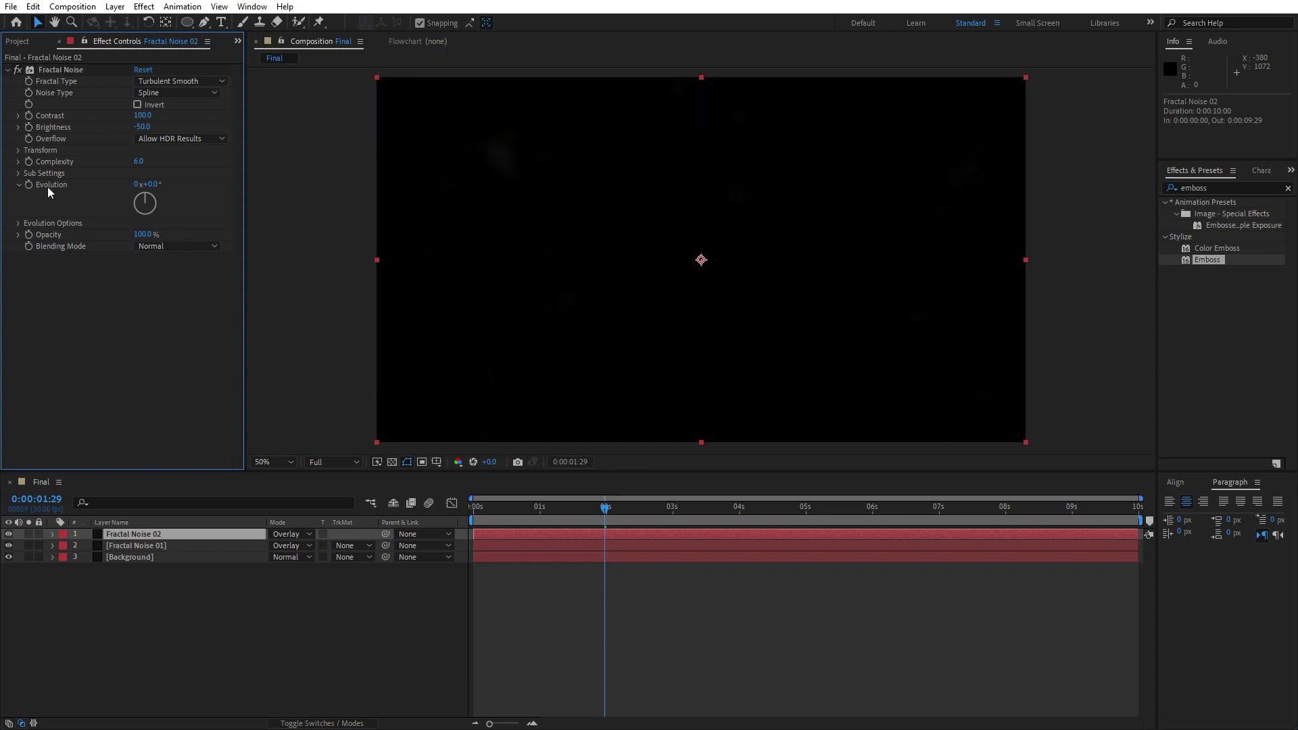
click(19, 150)
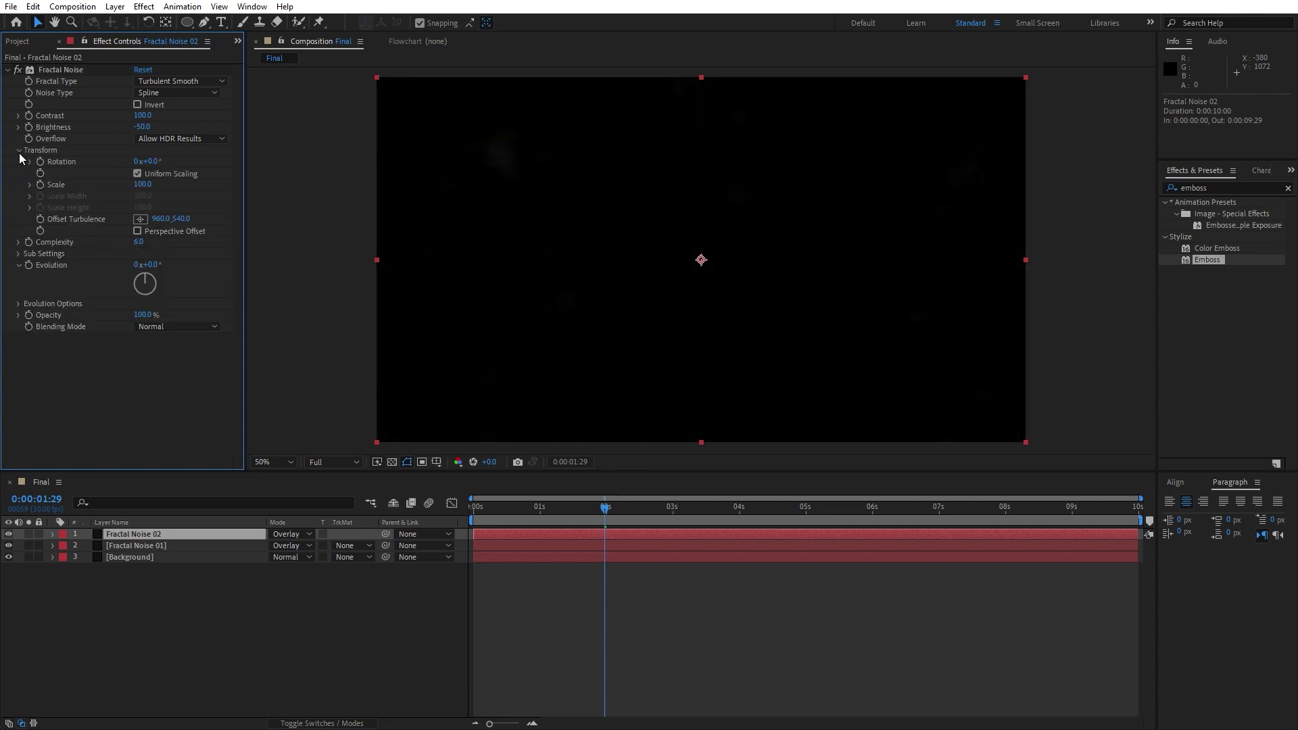
click(143, 185)
text(30)
key(Return)
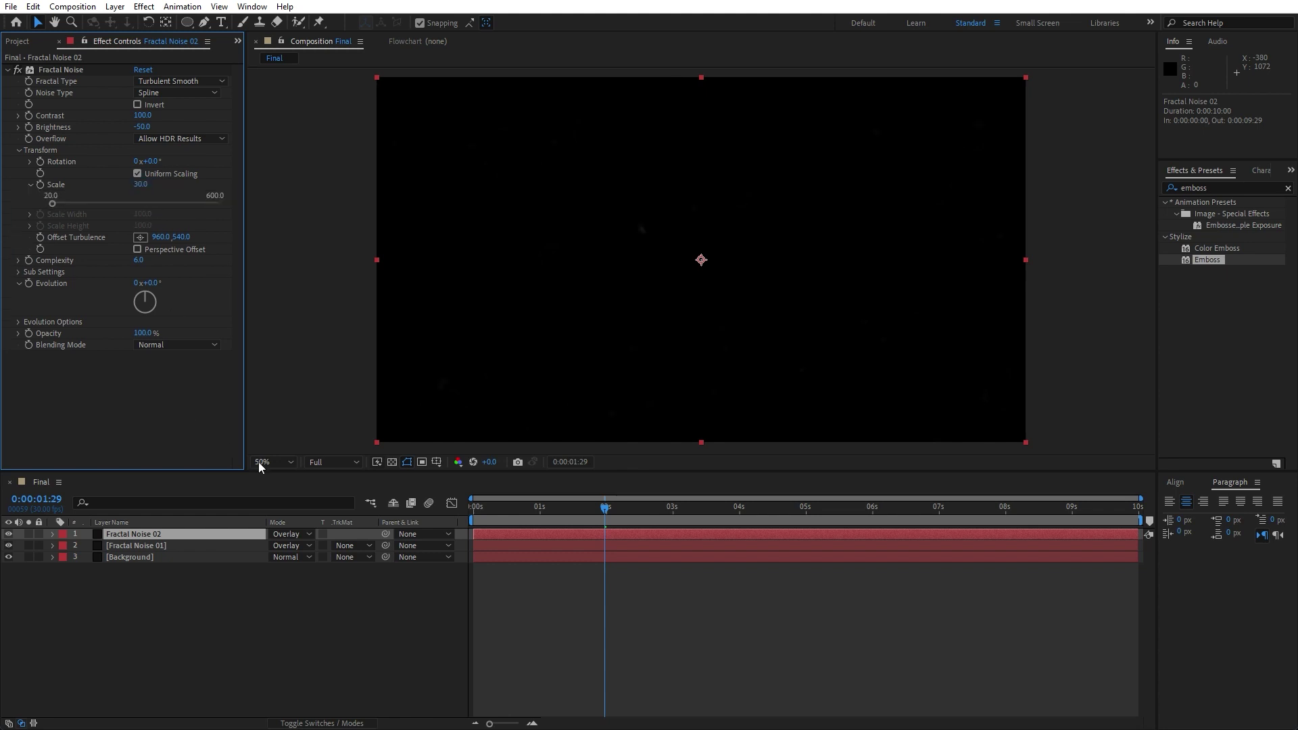
- Switch Fractal Noise 02 to Add blending mode and scrub to review the dust specks
drag(493, 510, 624, 516)
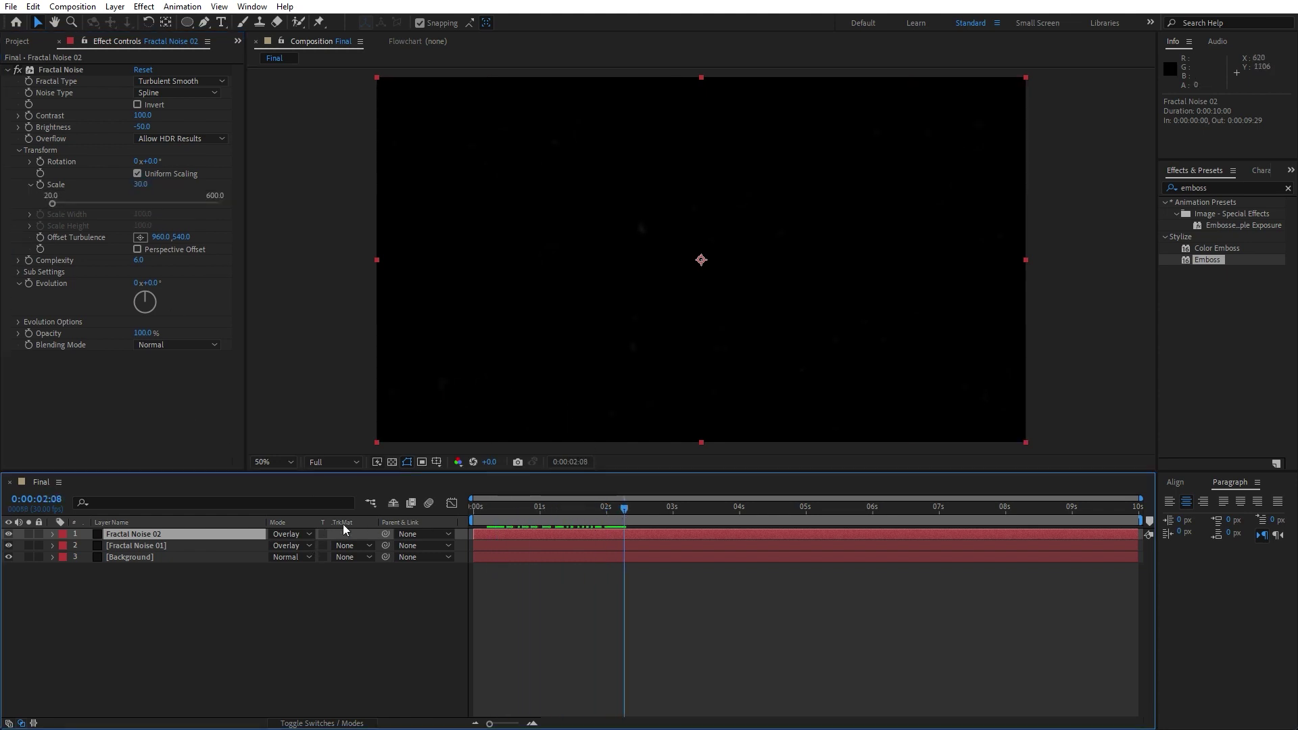
click(295, 537)
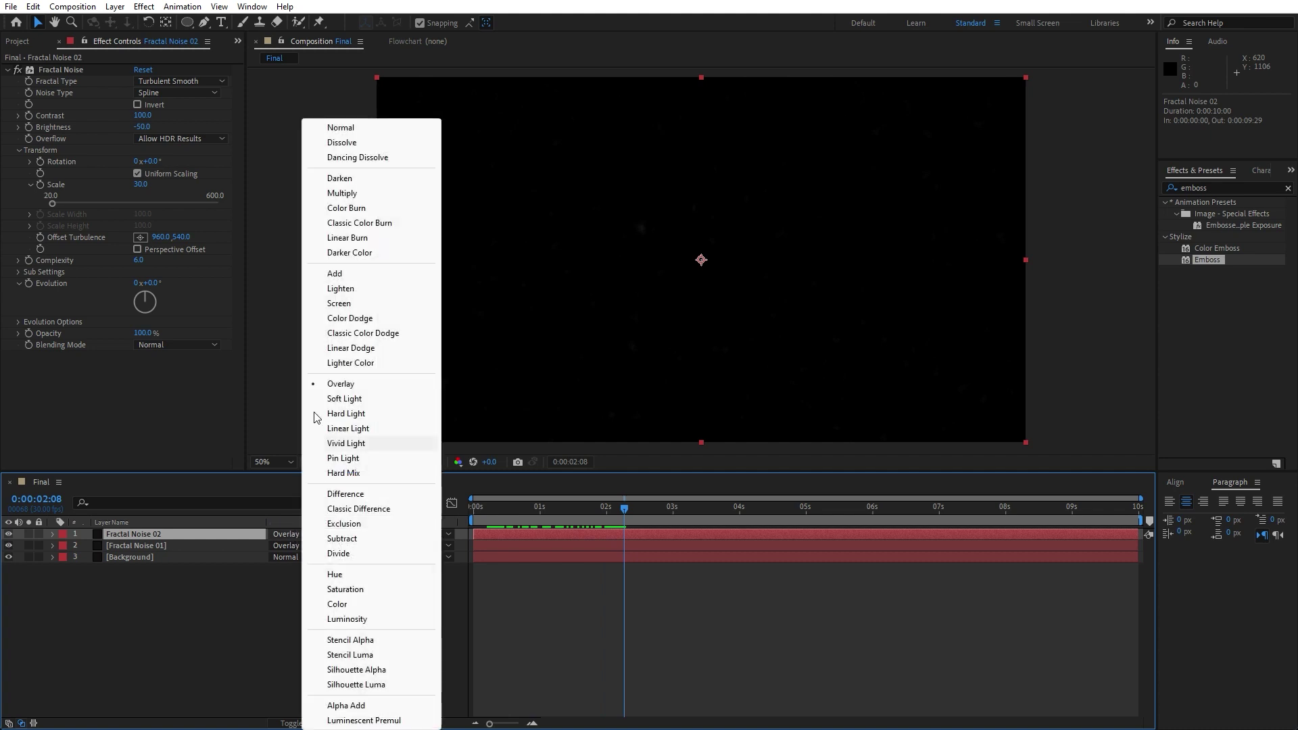
click(348, 274)
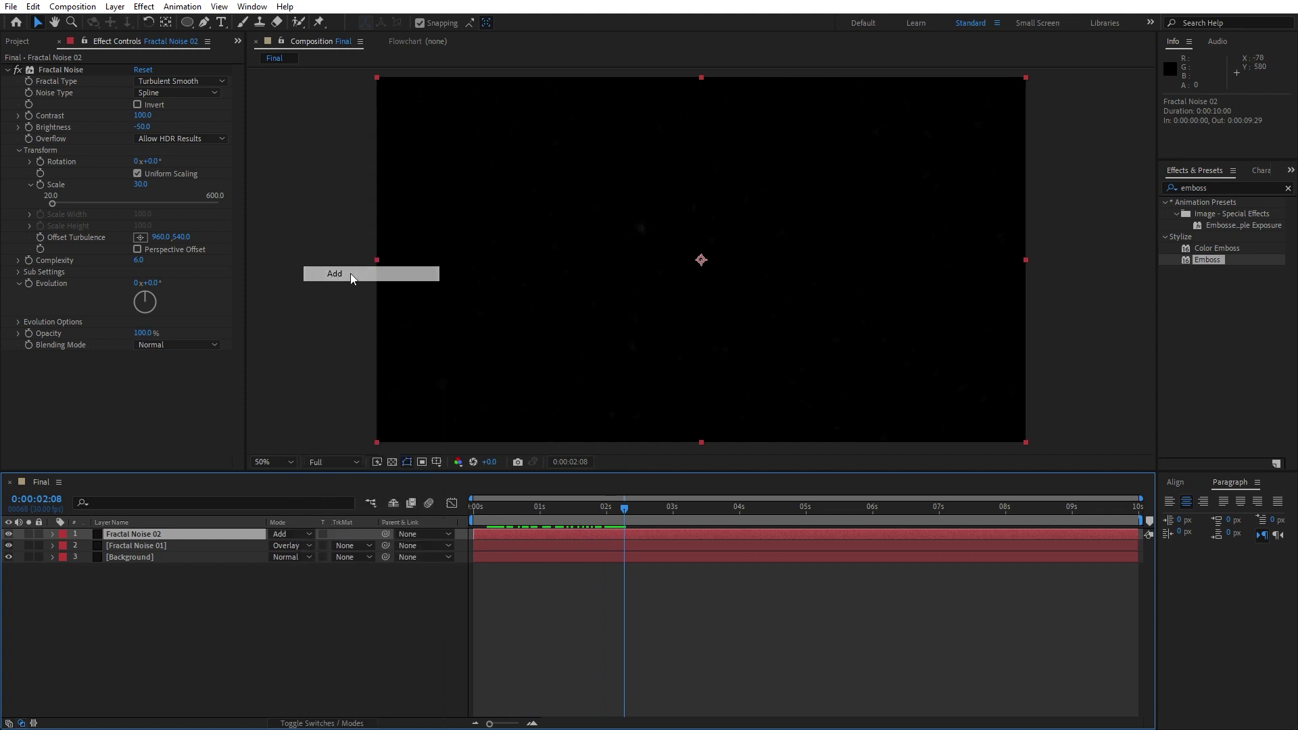
drag(514, 510, 582, 509)
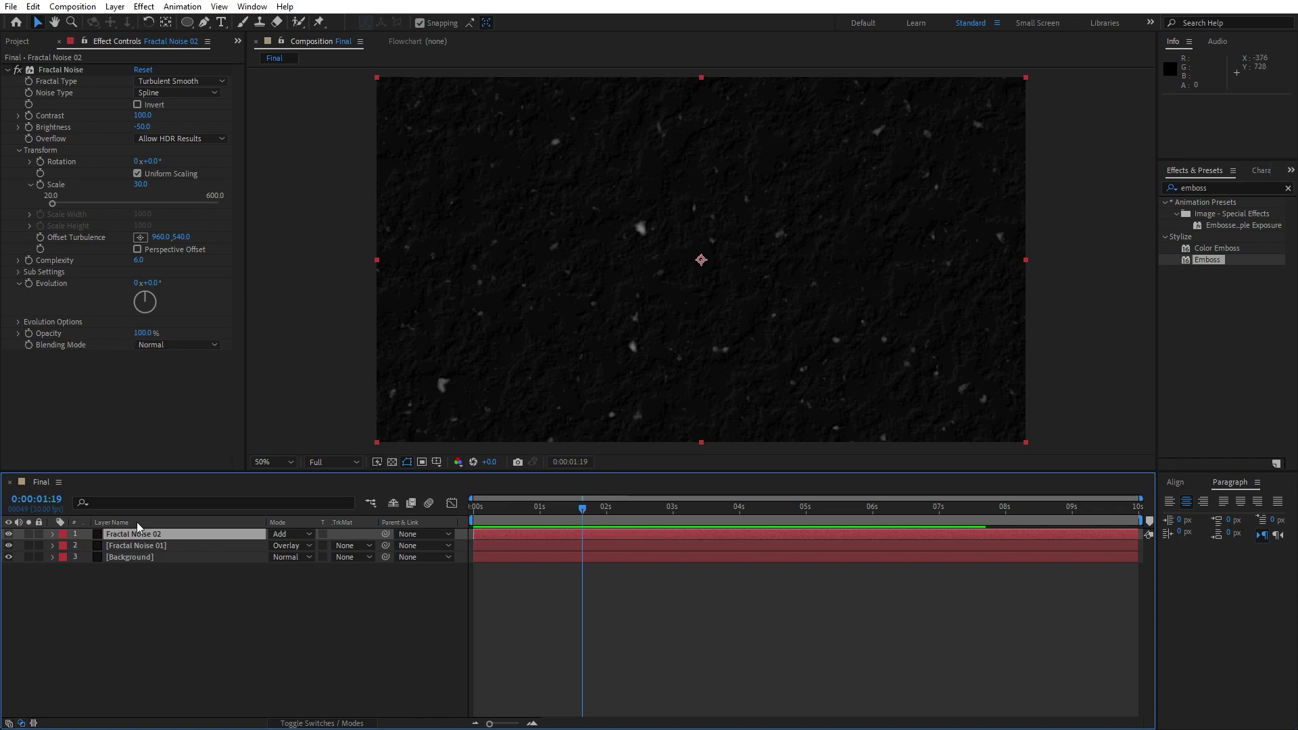
- Give Fractal Noise 02's Random Seed the expression time*400 and preview the flickering dust
click(19, 322)
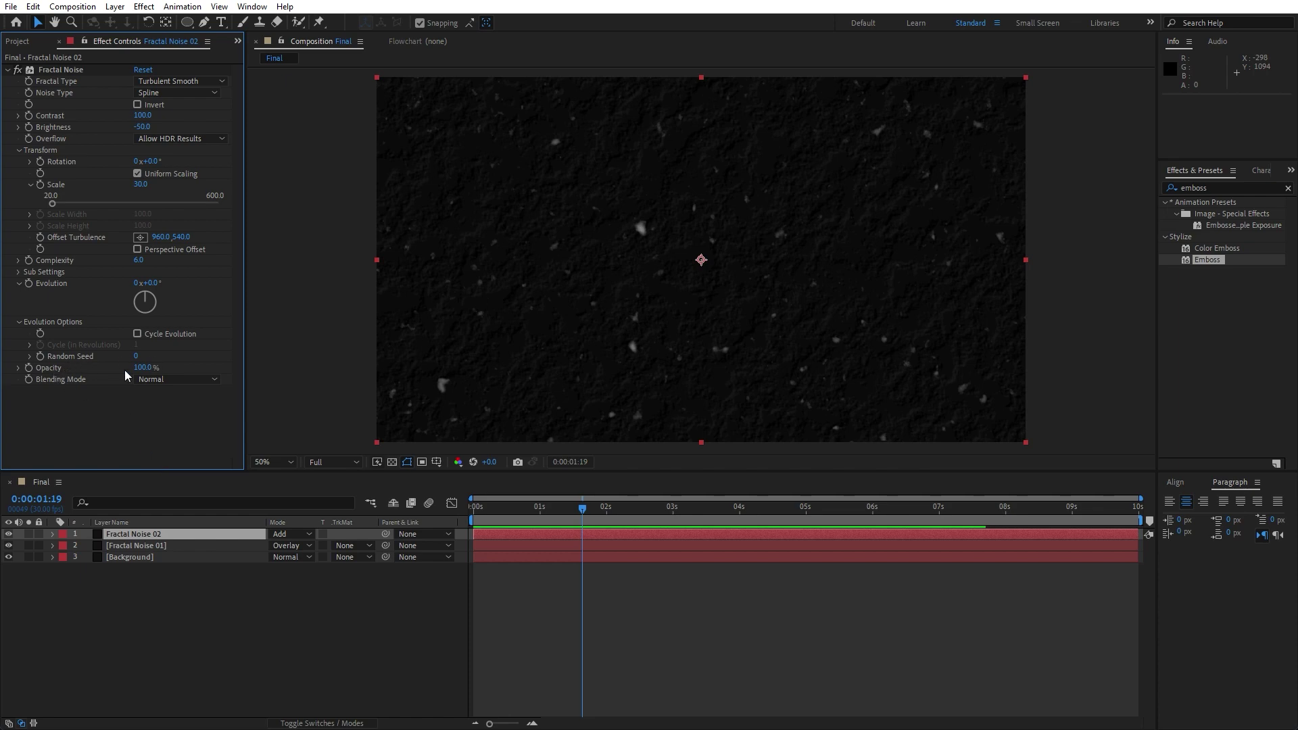
alt+click(40, 357)
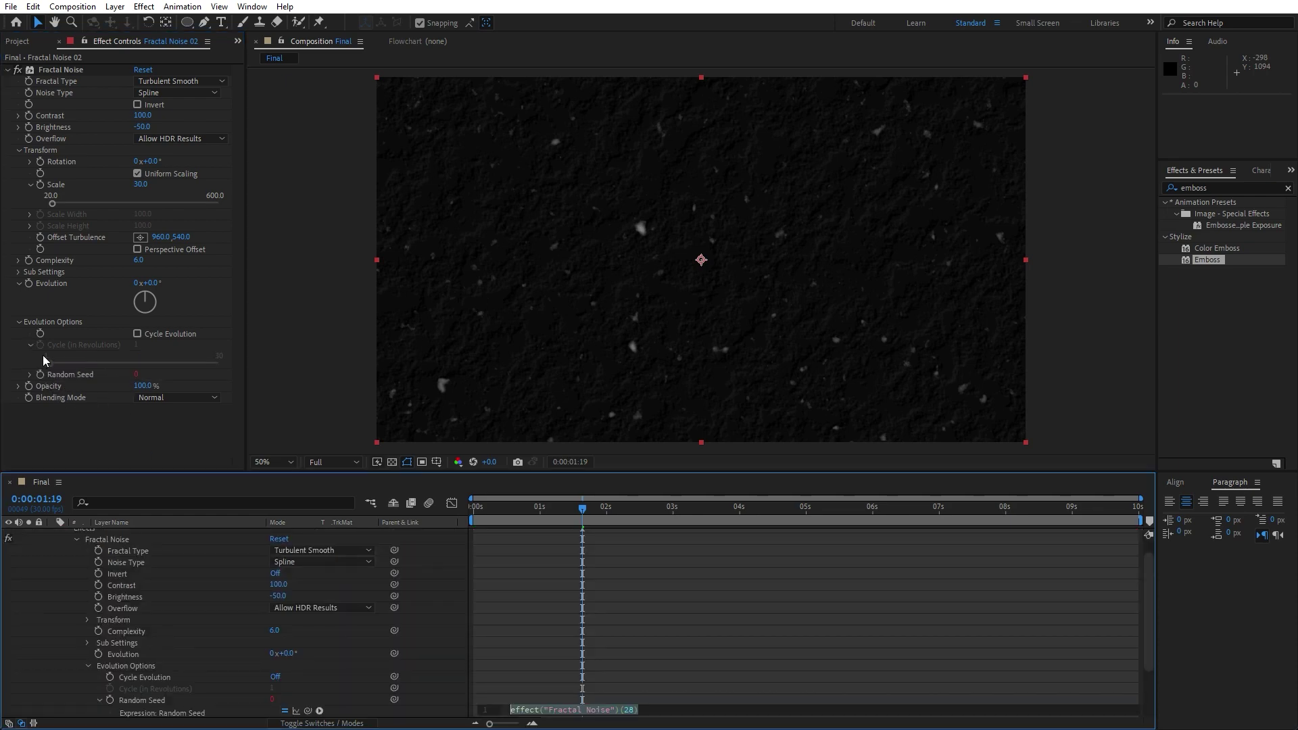
text(time)
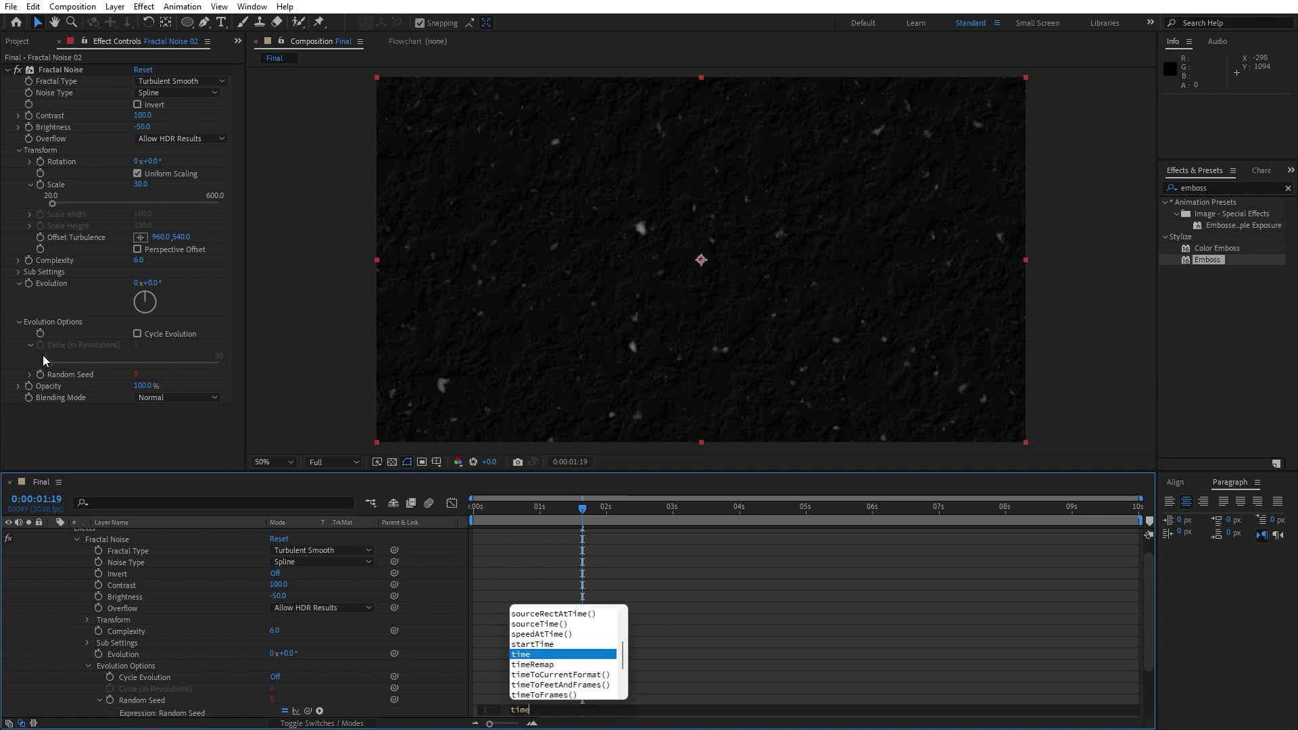
text(*)
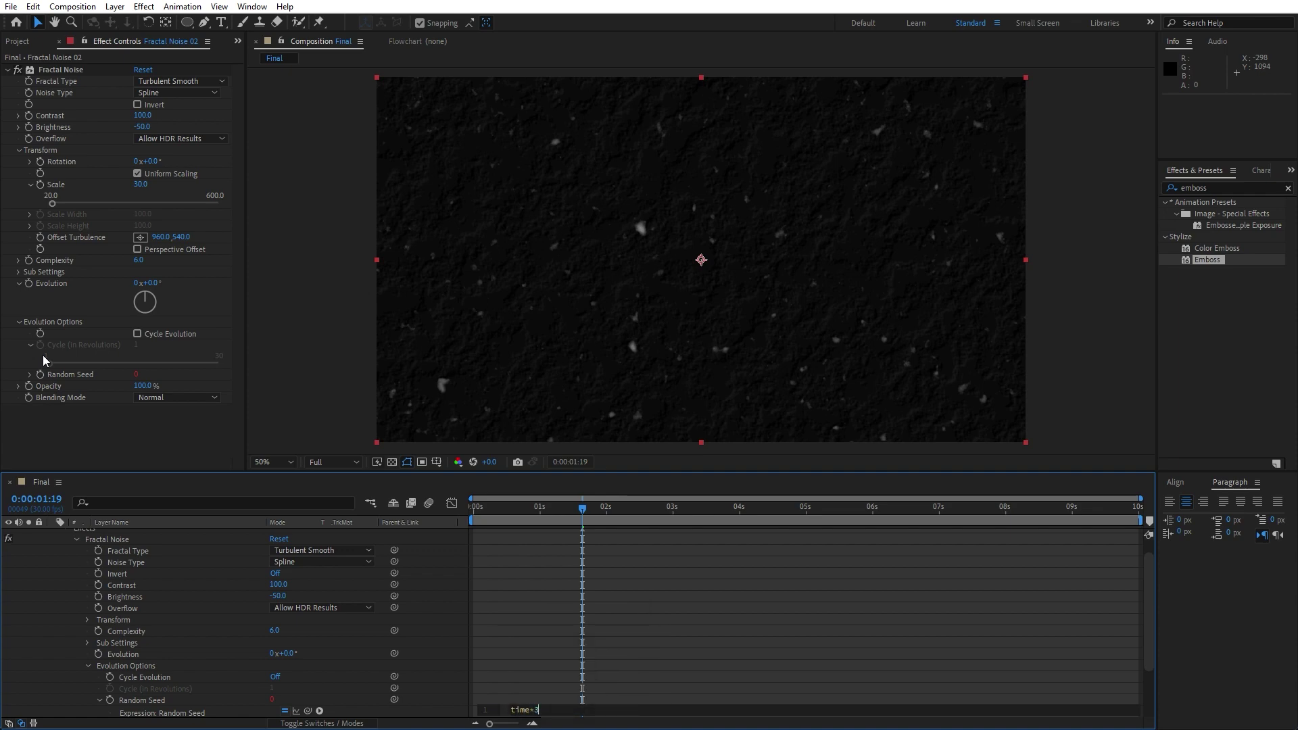
text(400)
click(75, 573)
key(space)
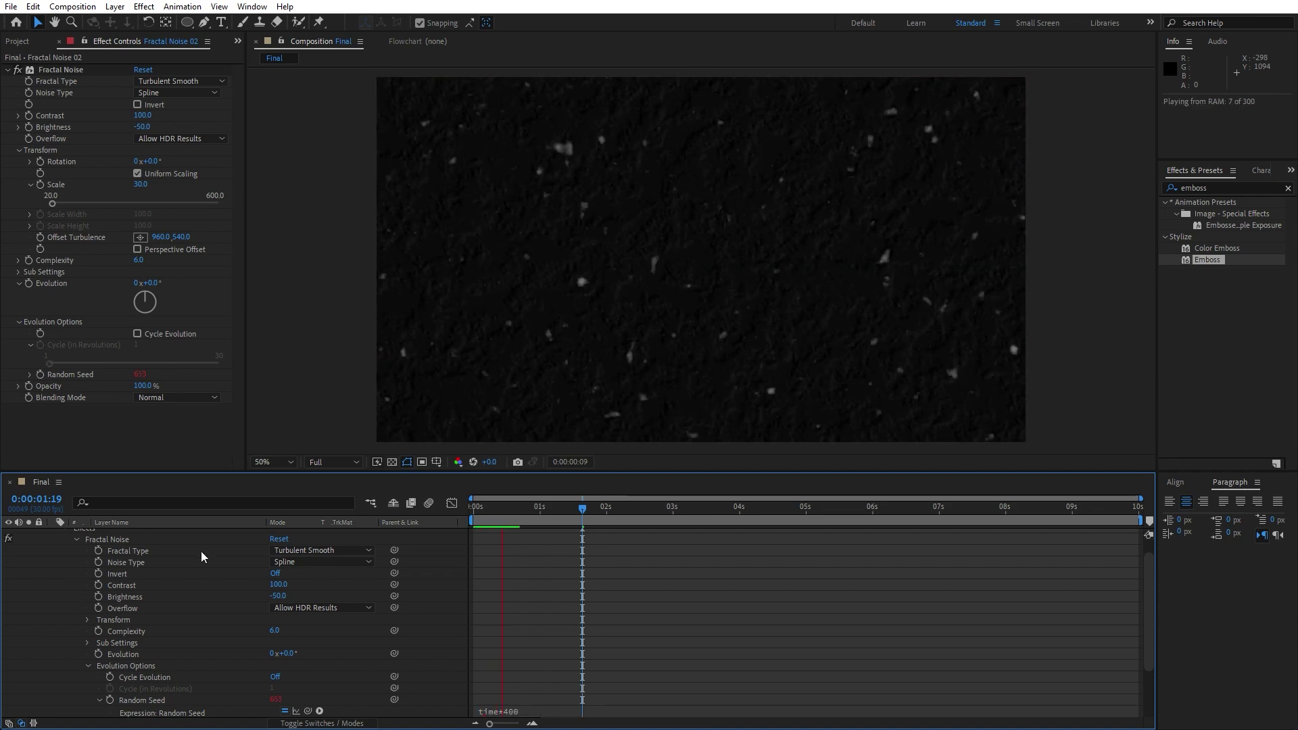
click(545, 510)
scroll(265, 607, up, 1)
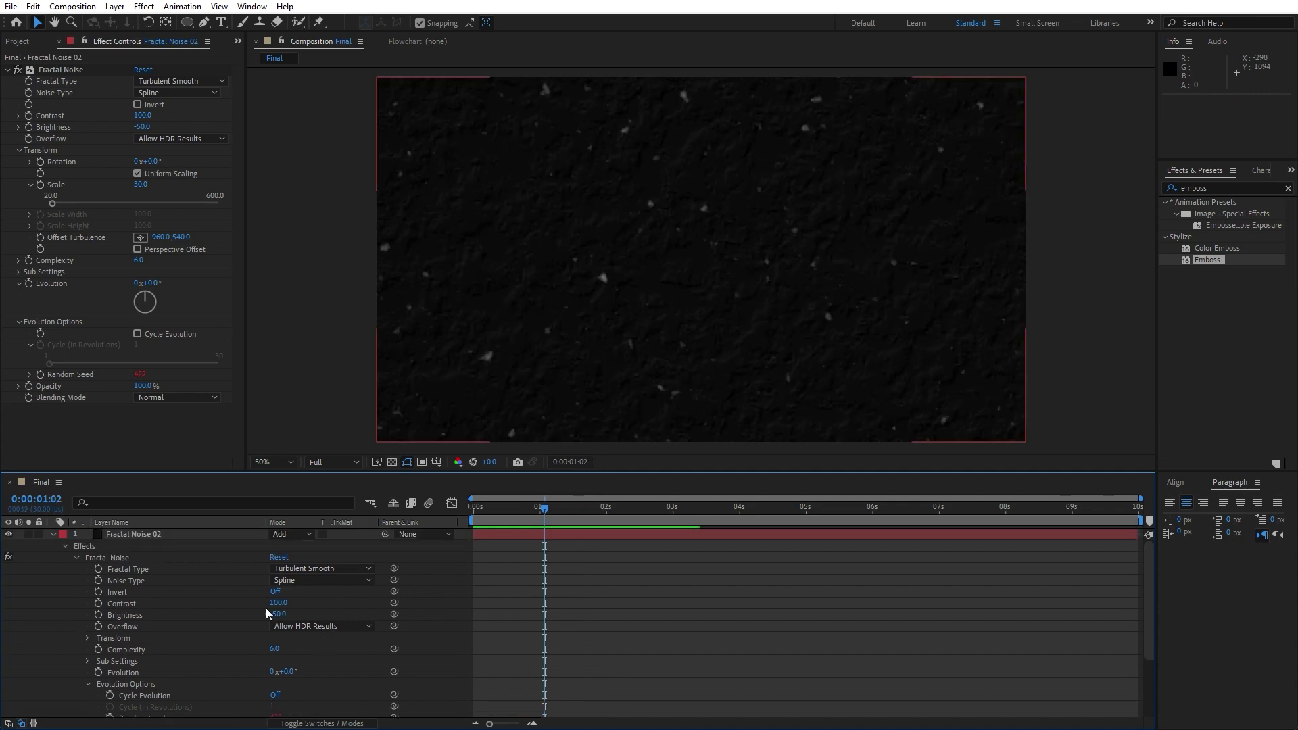
click(54, 534)
- Apply Posterize Time to Fractal Noise 02 at a 7 fps frame rate and preview the choppier dust
click(7, 70)
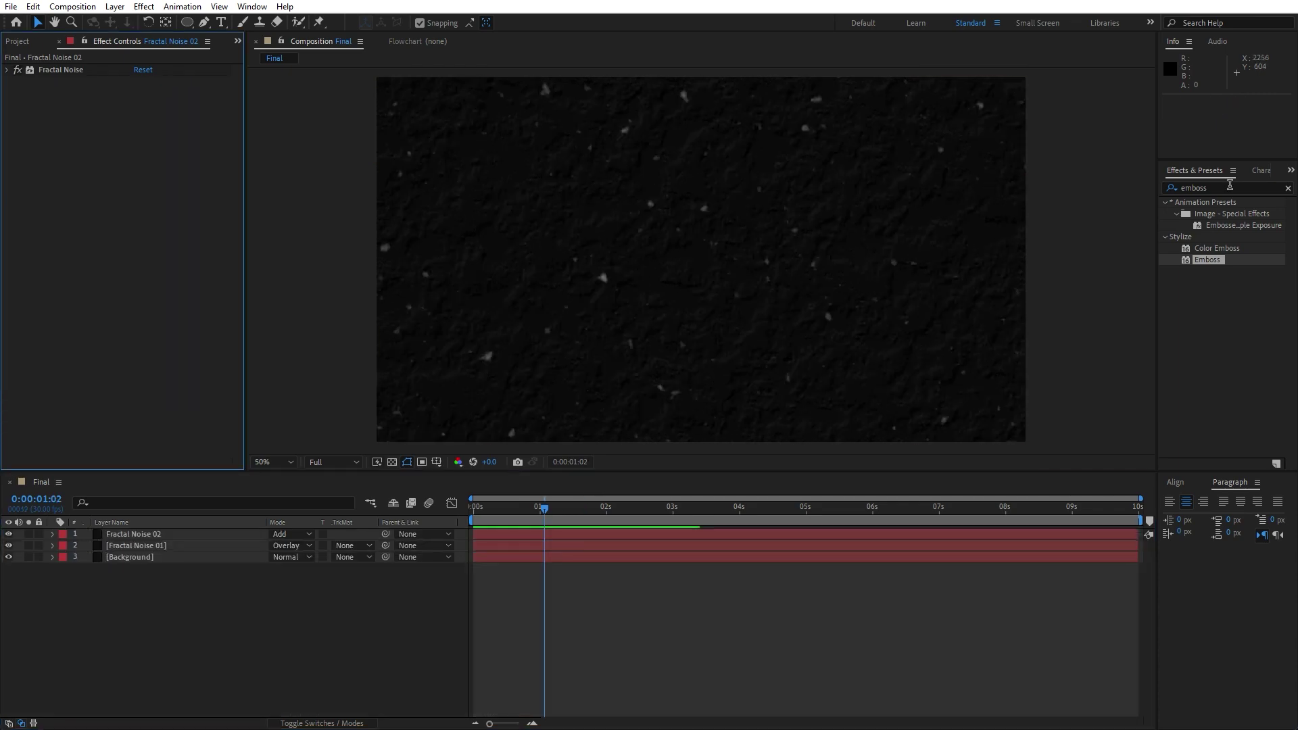
click(1229, 184)
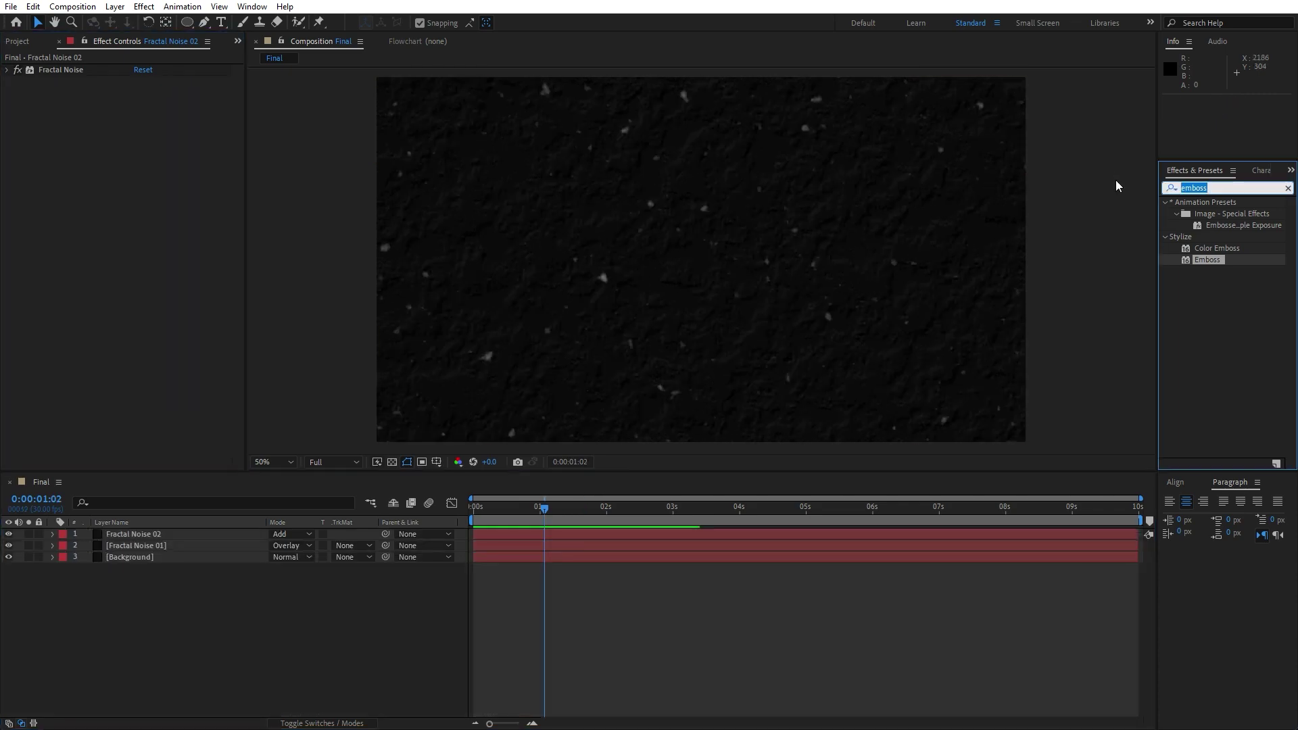
text(poster)
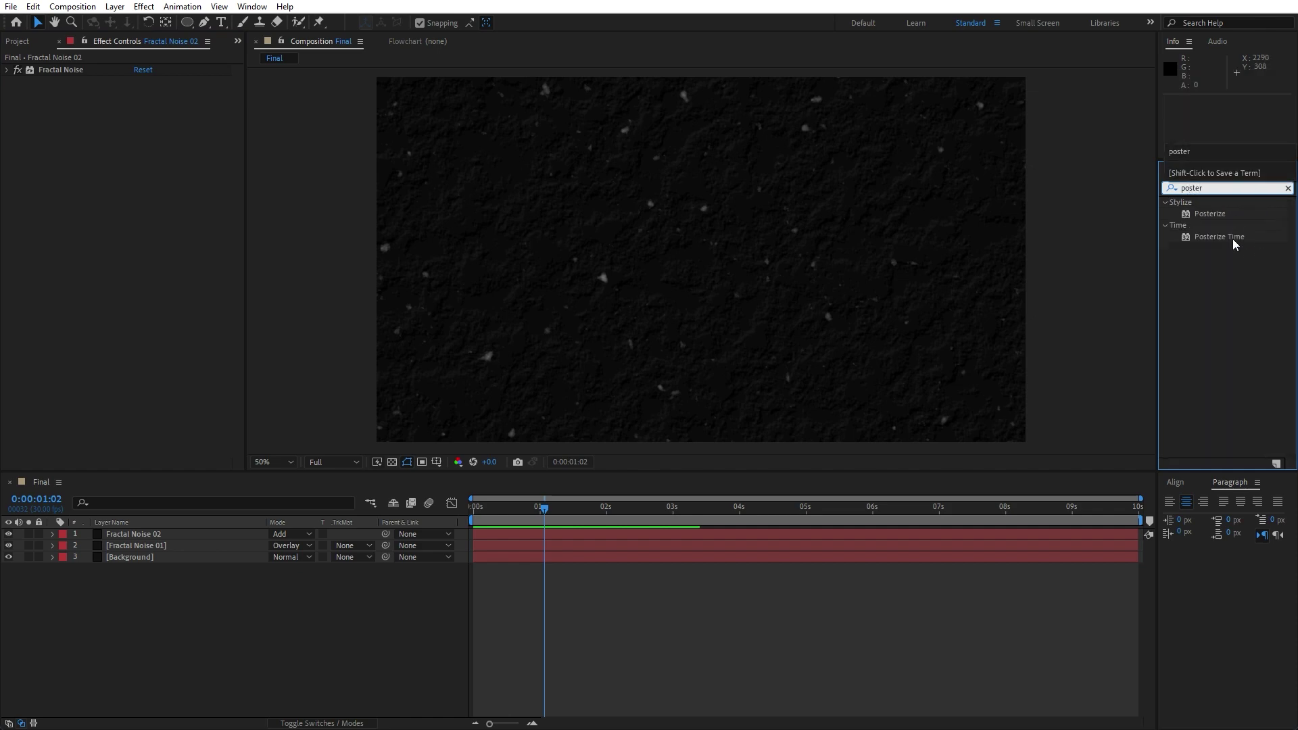
drag(1230, 237, 143, 533)
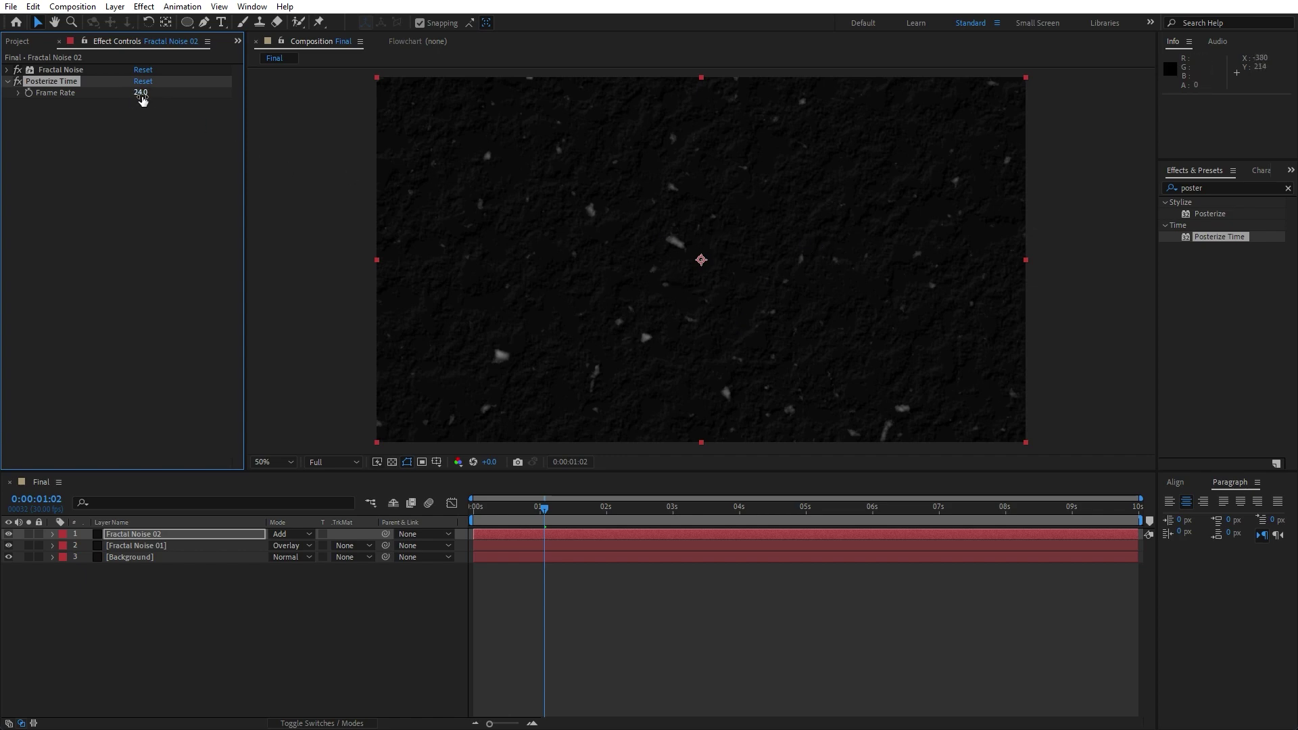
drag(140, 95, 51, 120)
click(193, 598)
key(space)
key(space)
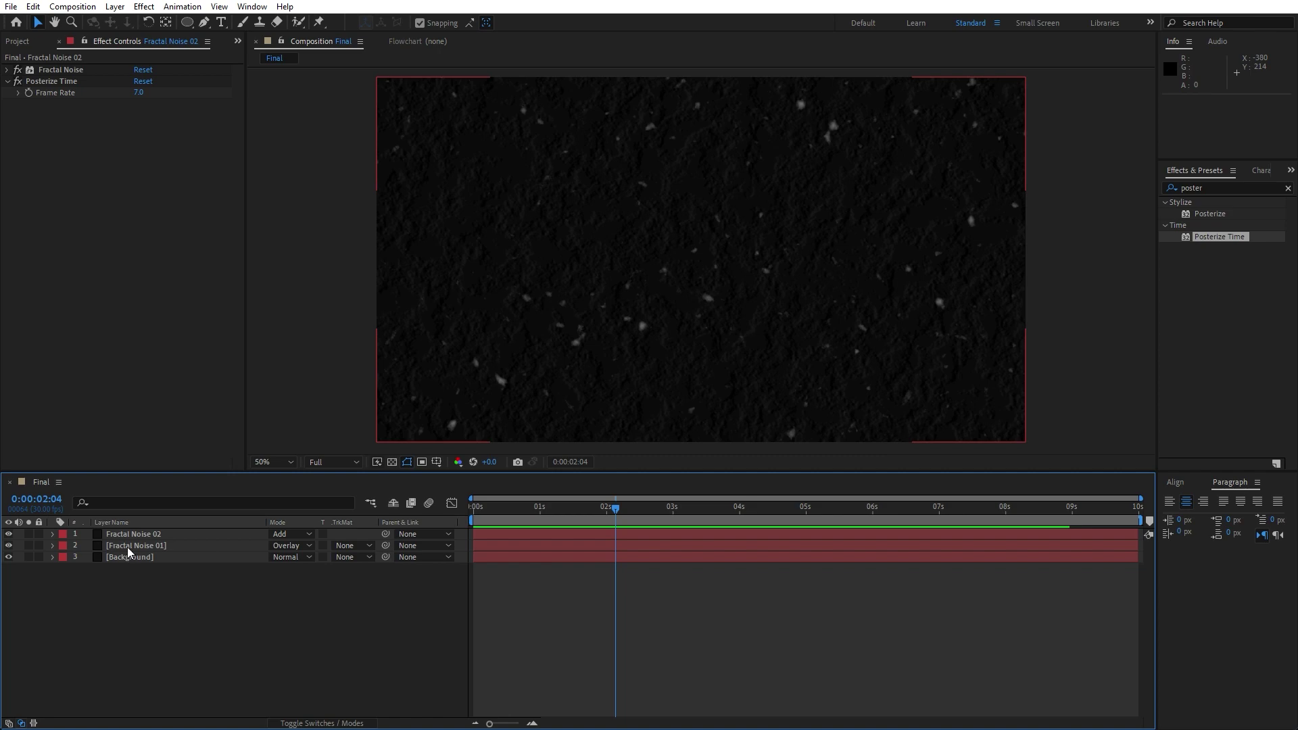
- Lower Fractal Noise 01's Emboss Relief from 3.00 to 1.20
click(127, 550)
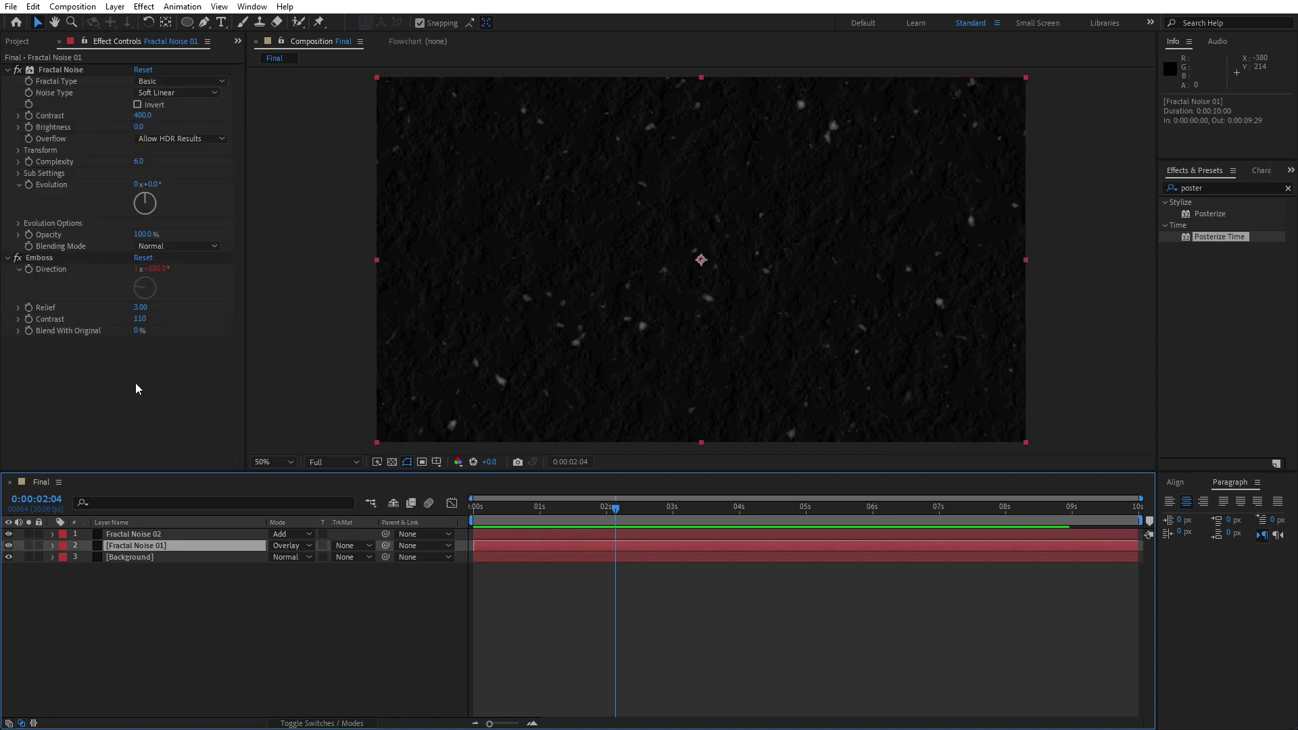
mouse_move(140, 307)
mouse_down()
mouse_move(125, 306)
mouse_move(140, 309)
mouse_up()
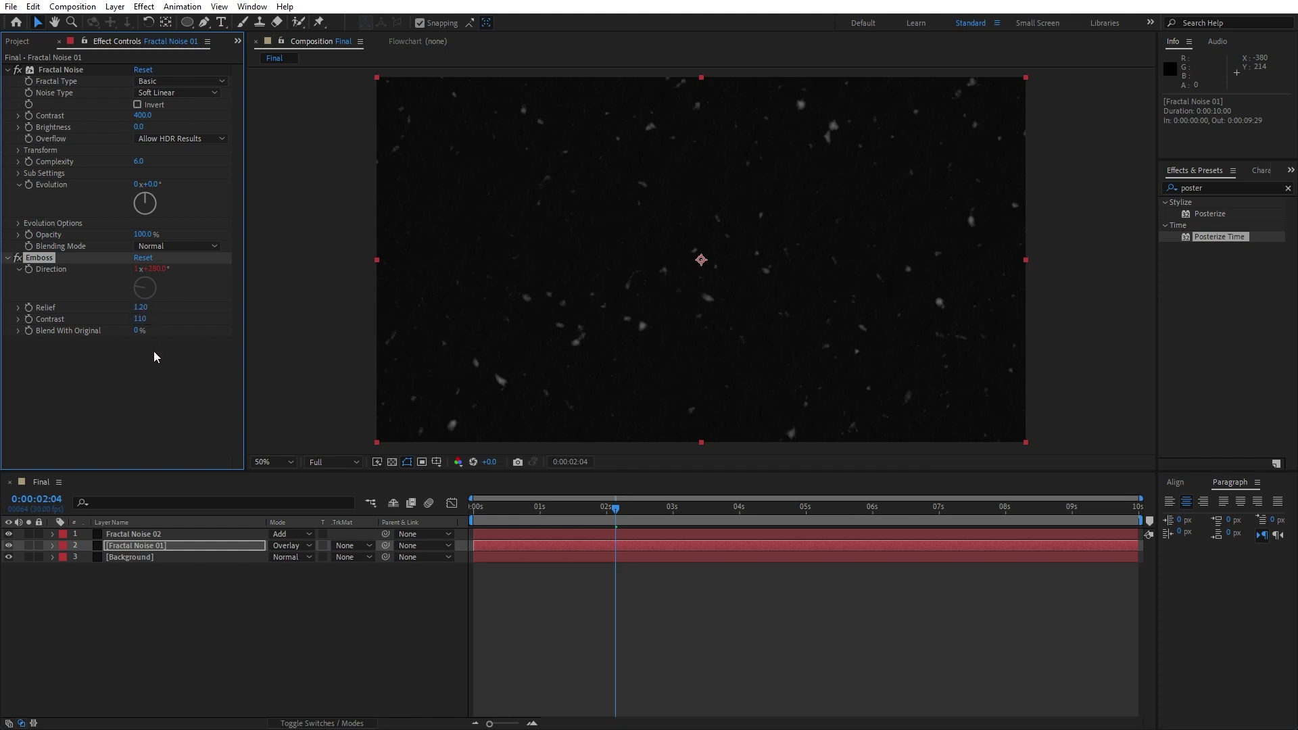
- Change the Background layer's fill colour to near-black 050505 and preview the result
click(137, 558)
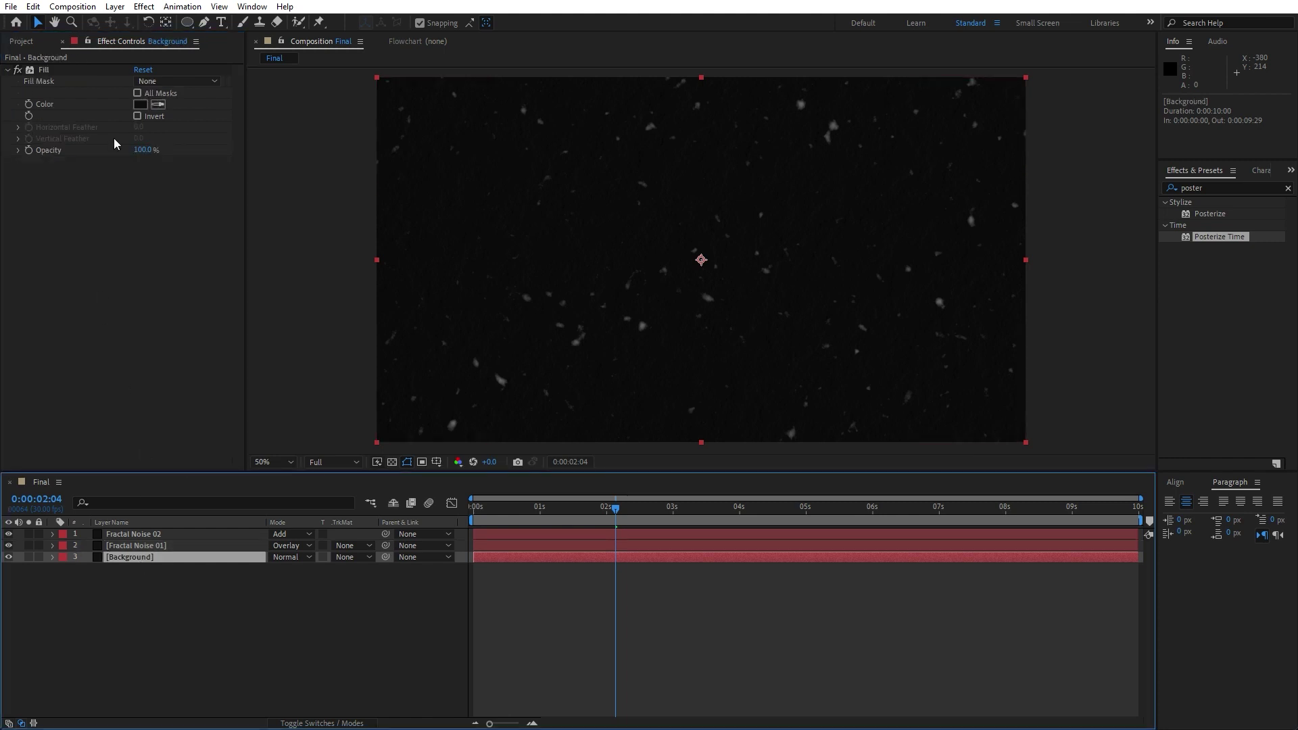
click(140, 104)
click(254, 623)
drag(254, 624, 248, 629)
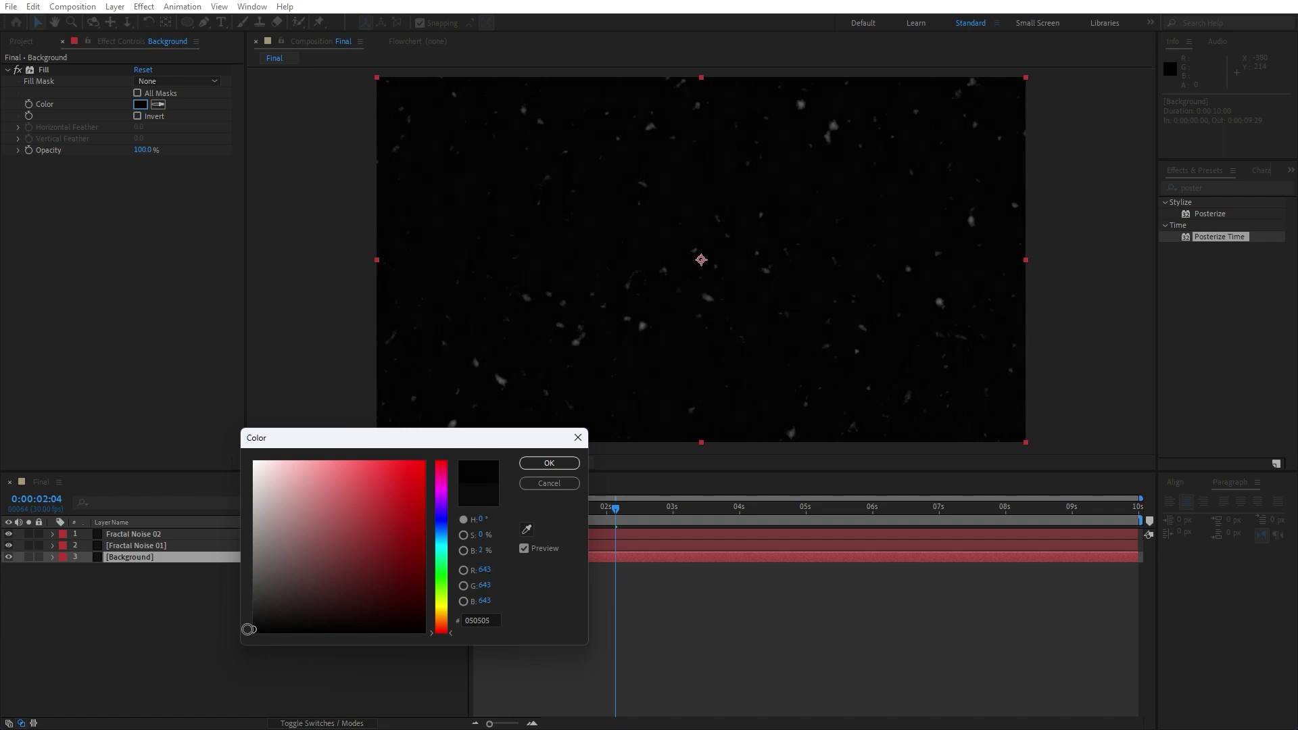
click(549, 463)
key(space)
key(space)
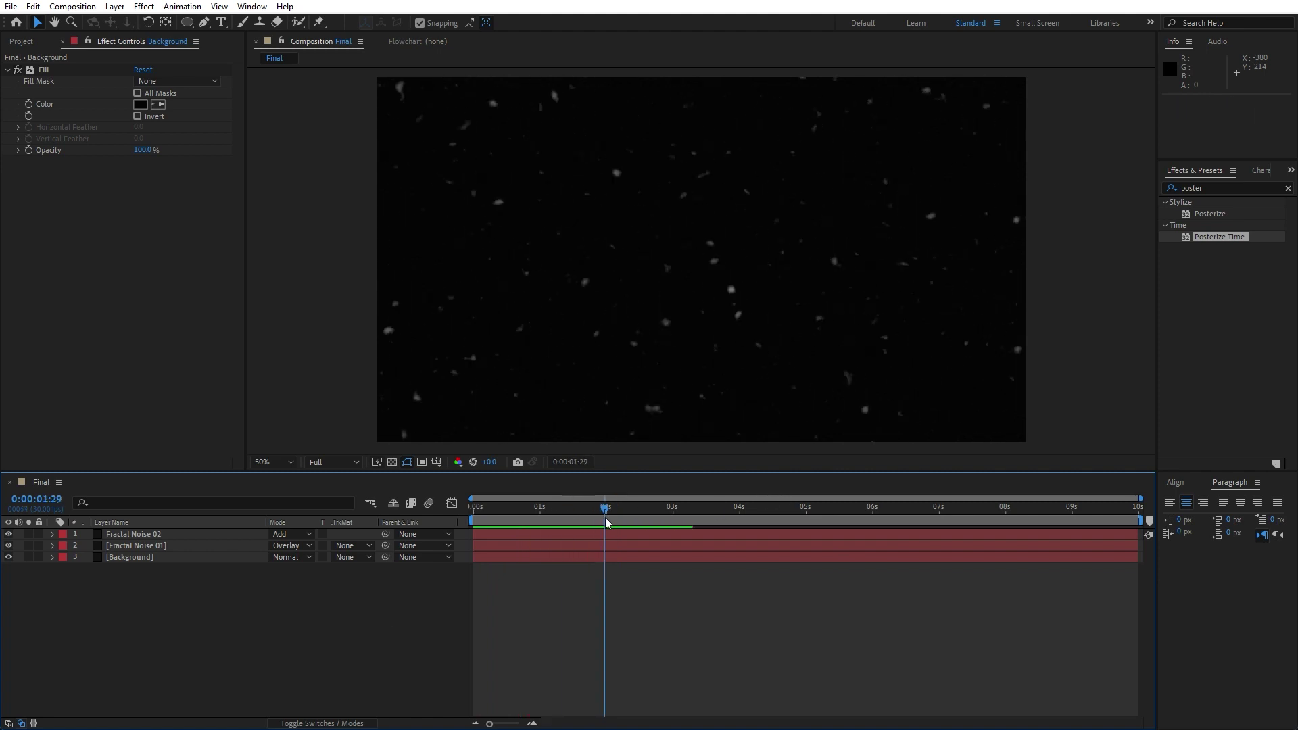
- Set Fractal Noise 02's Scale to 18.0 and Brightness to -57.0, then preview the finer dust
click(138, 539)
click(10, 73)
click(9, 70)
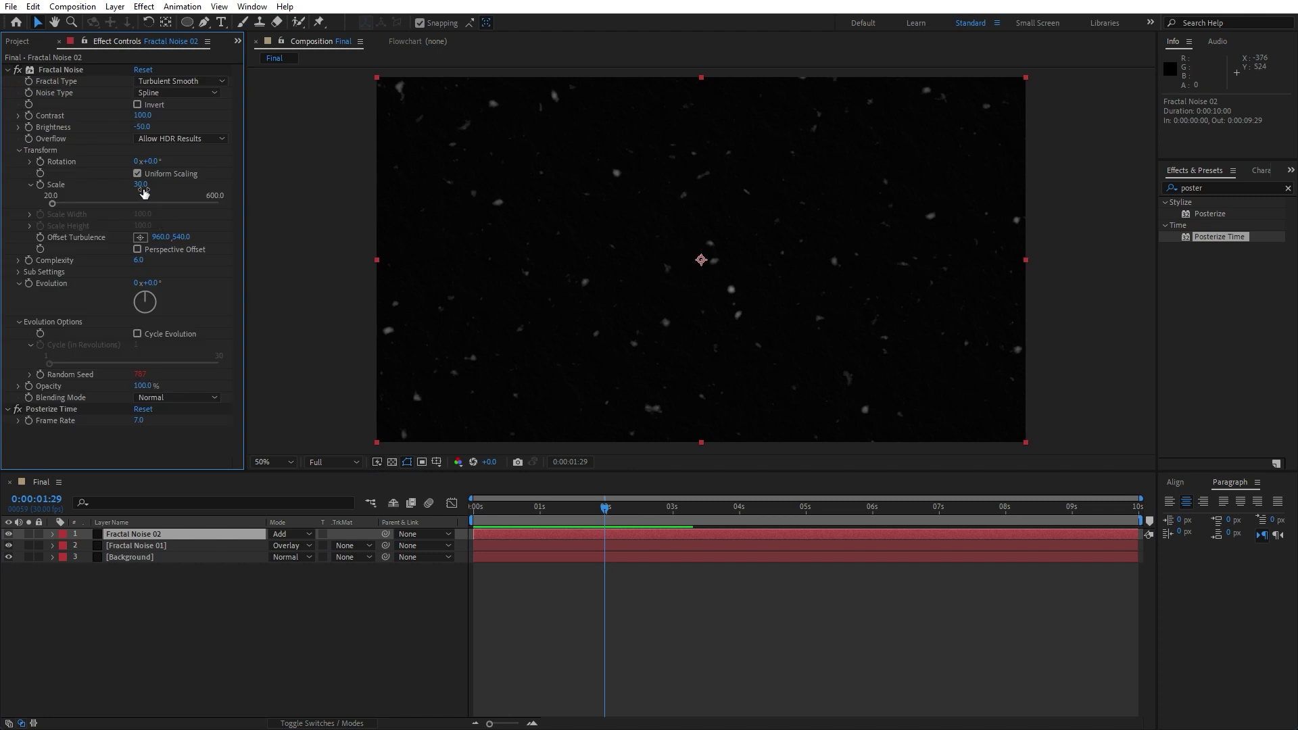
drag(141, 188, 134, 188)
drag(143, 127, 155, 138)
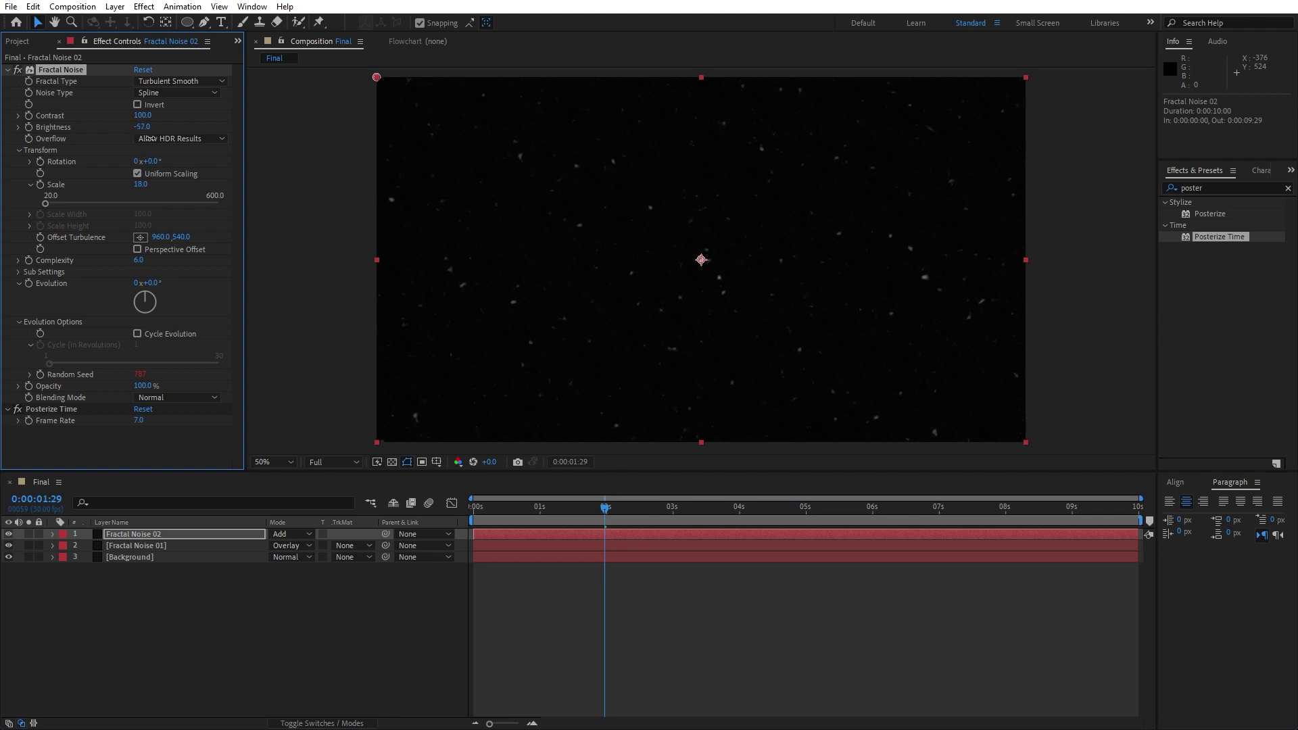
click(276, 655)
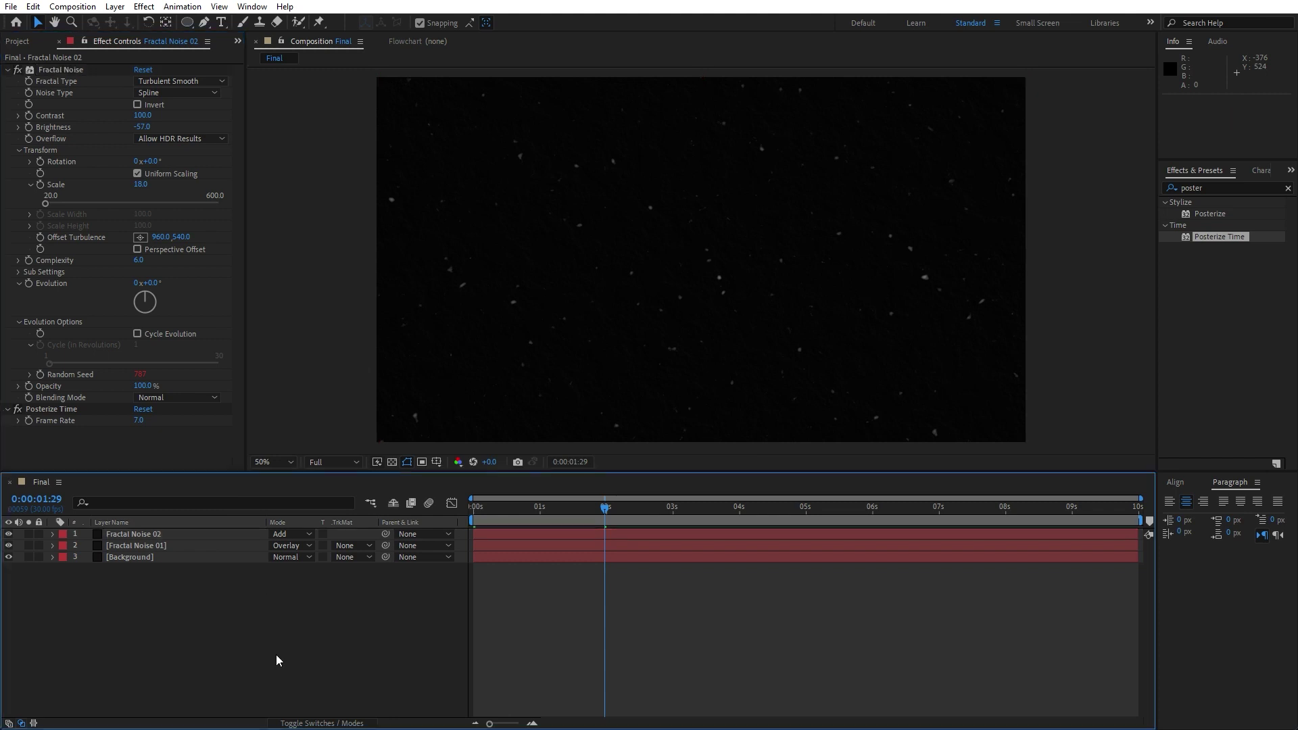
key(space)
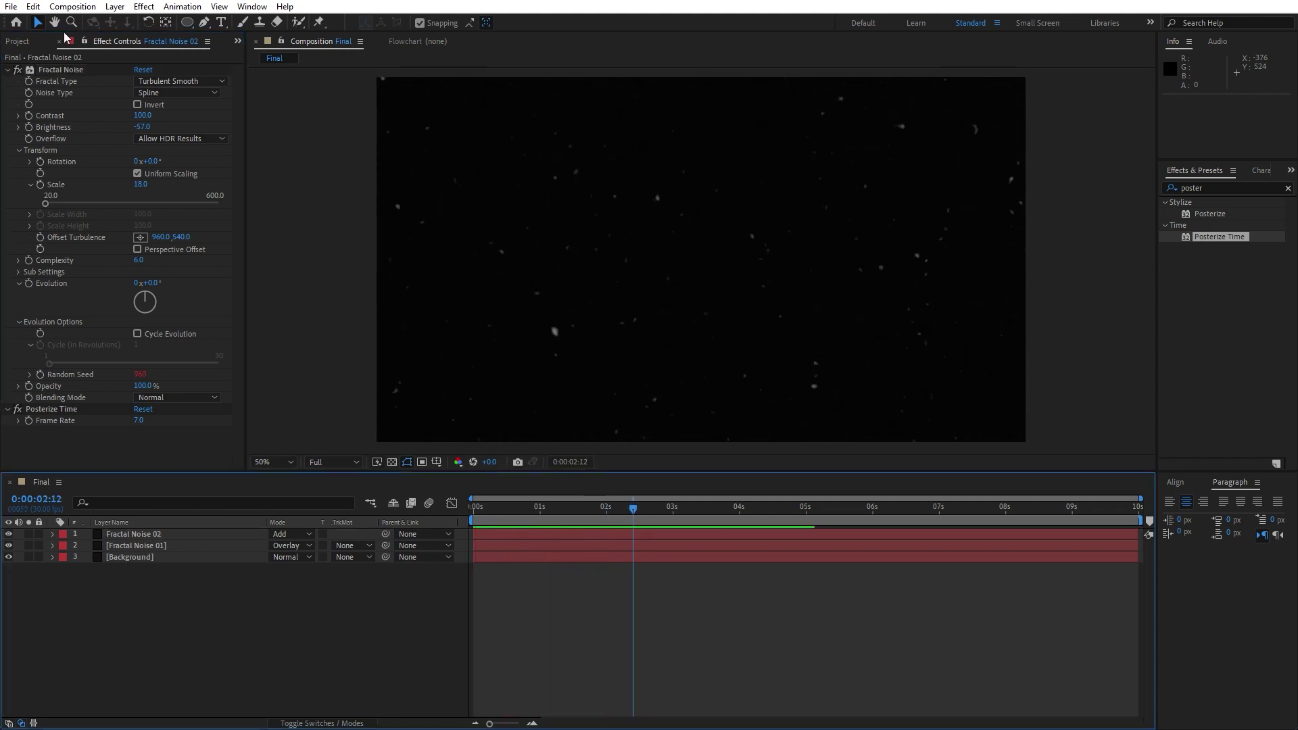
click(8, 69)
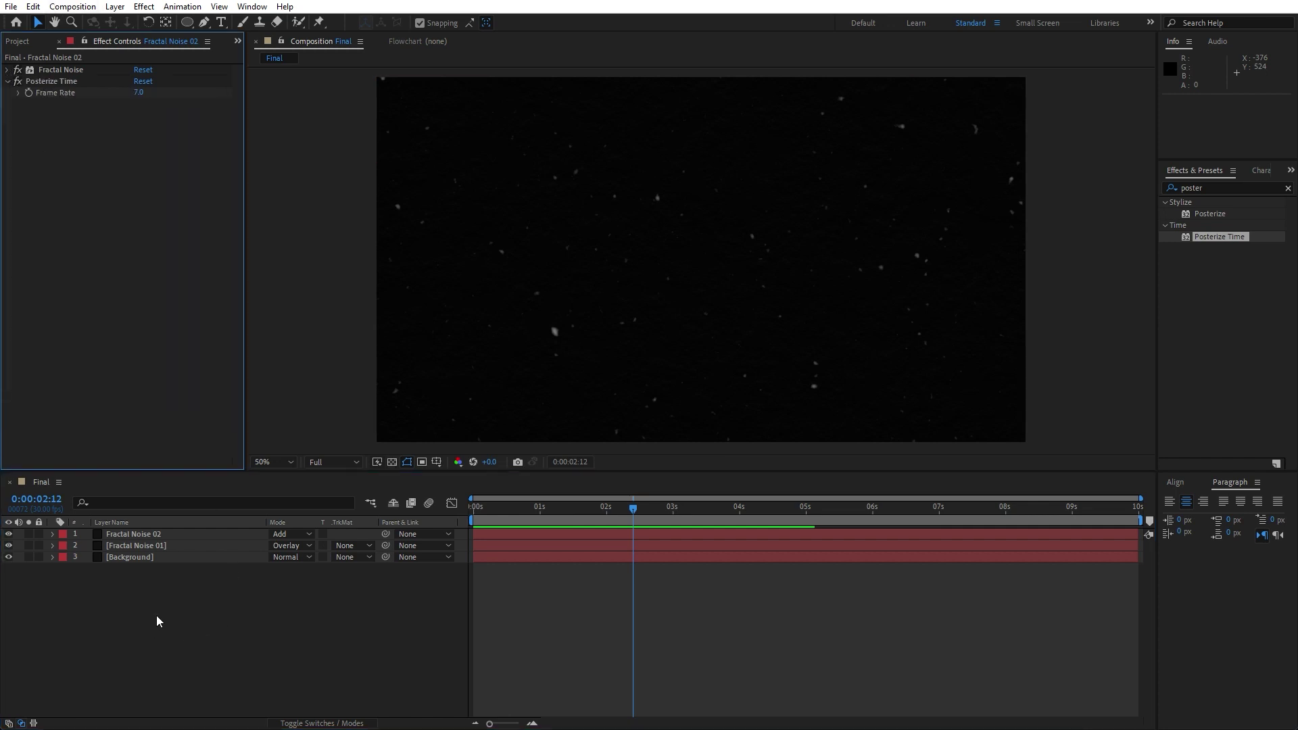
- Create a new adjustment layer and name it Noise
right_click(181, 628)
mouse_move(246, 460)
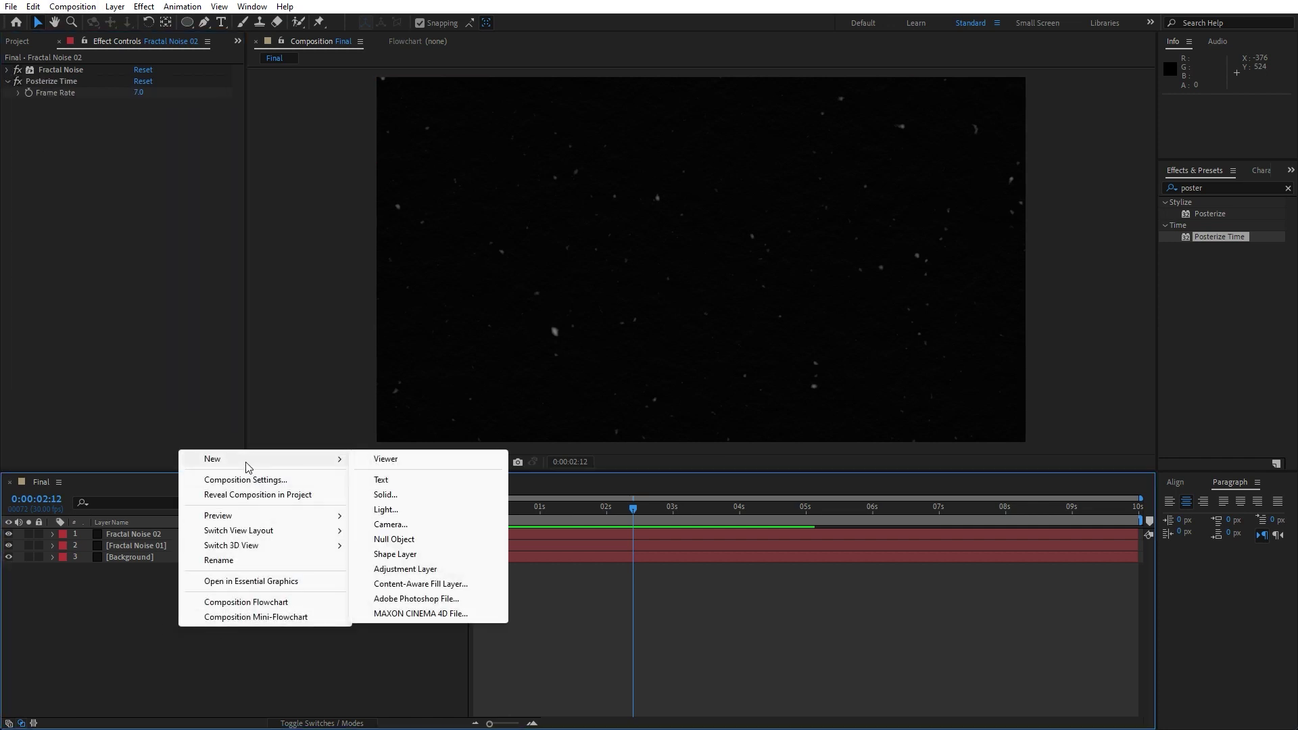
click(427, 571)
key(Return)
text(Noise)
click(382, 624)
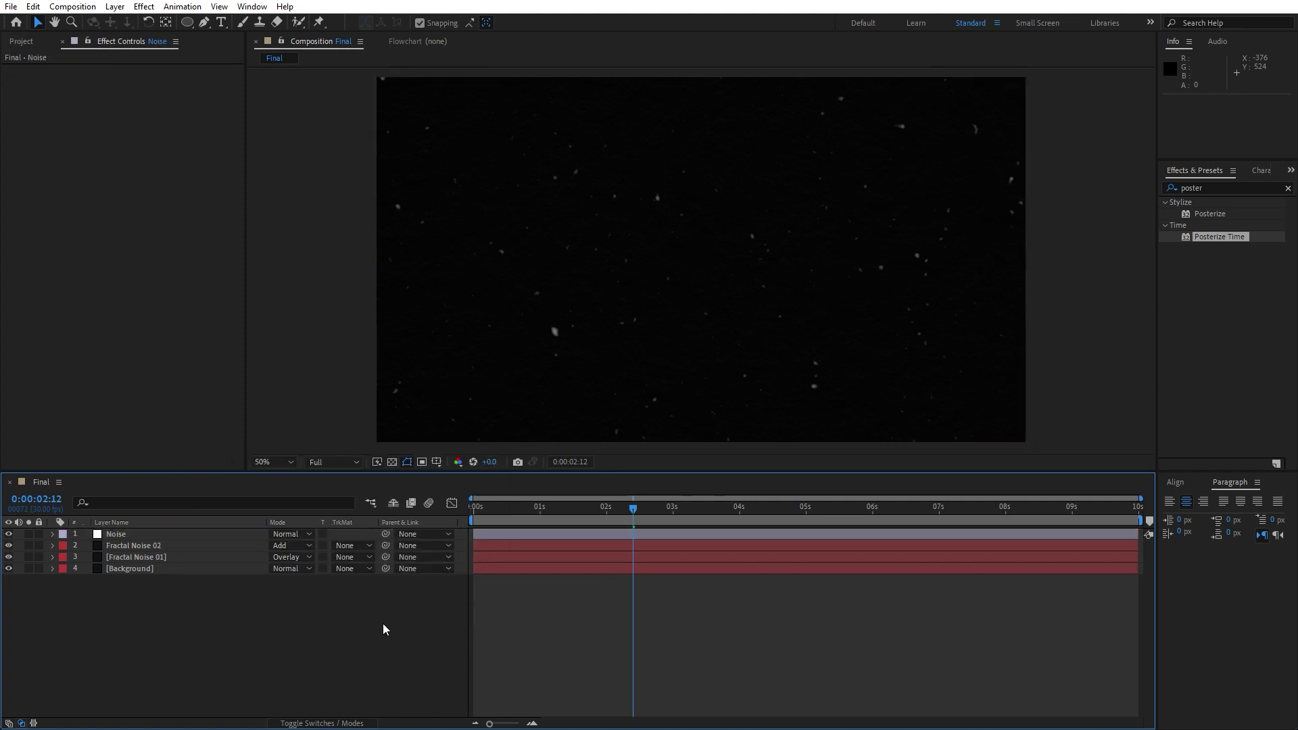
- Apply Noise HLS to the Noise layer with Hue, Lightness and Saturation at 4%
click(1228, 185)
text(noise)
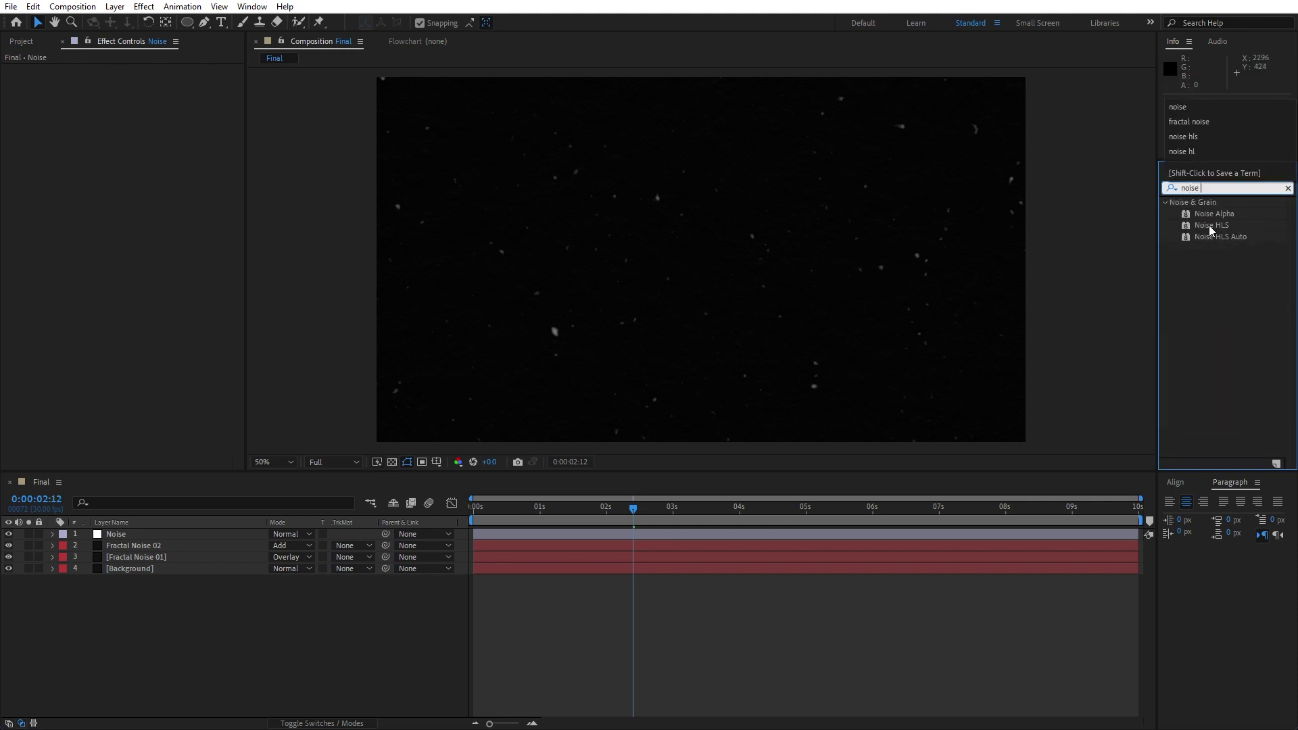
drag(1209, 225, 141, 532)
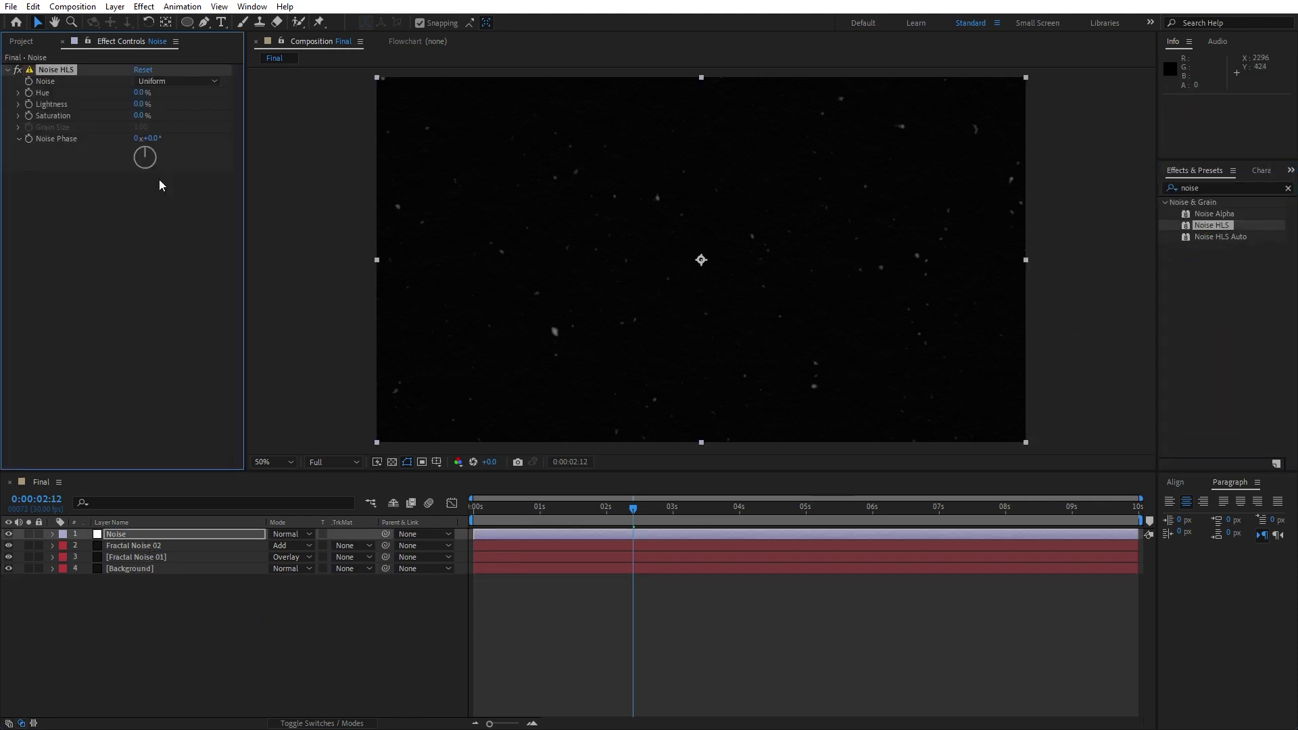
click(139, 95)
text(4)
key(Tab)
text(4)
key(Tab)
text(4)
key(Return)
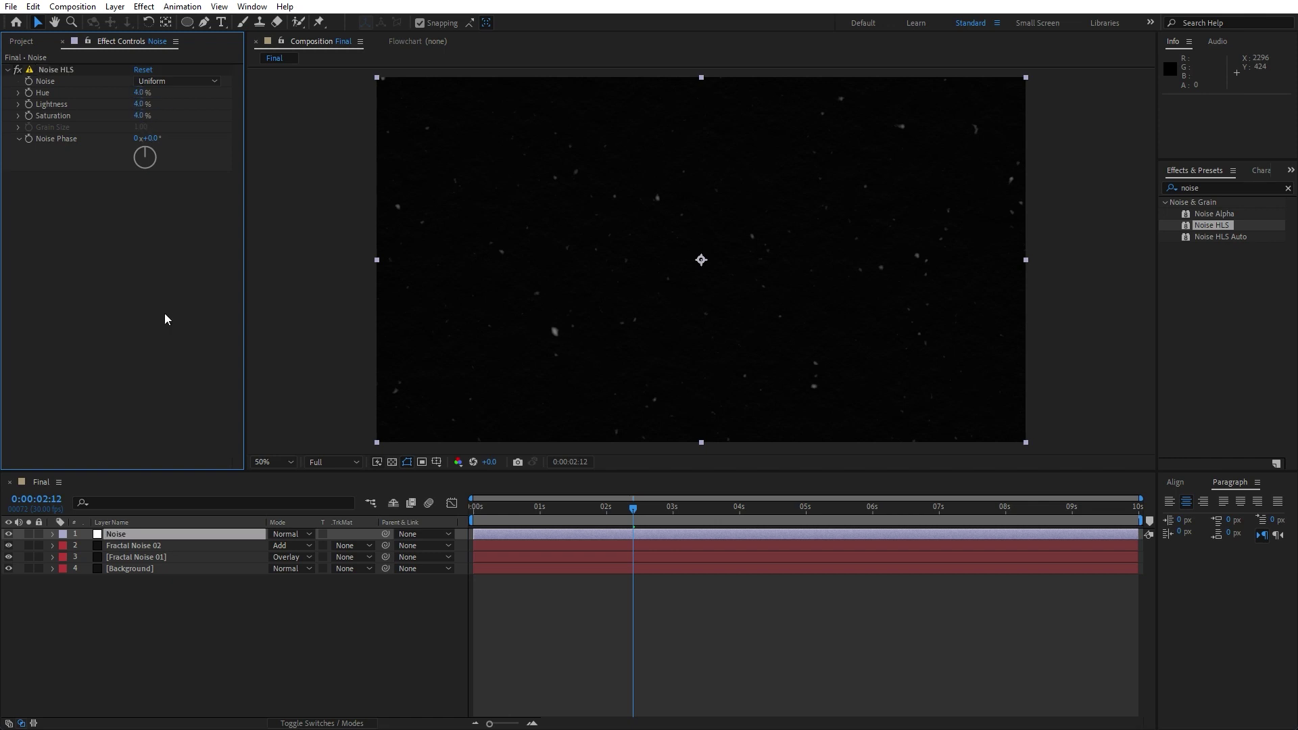
- Preview the composition with the added grain
scroll(691, 299, up, 1)
scroll(691, 298, down, 1)
click(320, 661)
key(space)
click(483, 507)
click(6, 70)
- Select all four layers in Final and pre-compose them under the name 1
click(62, 42)
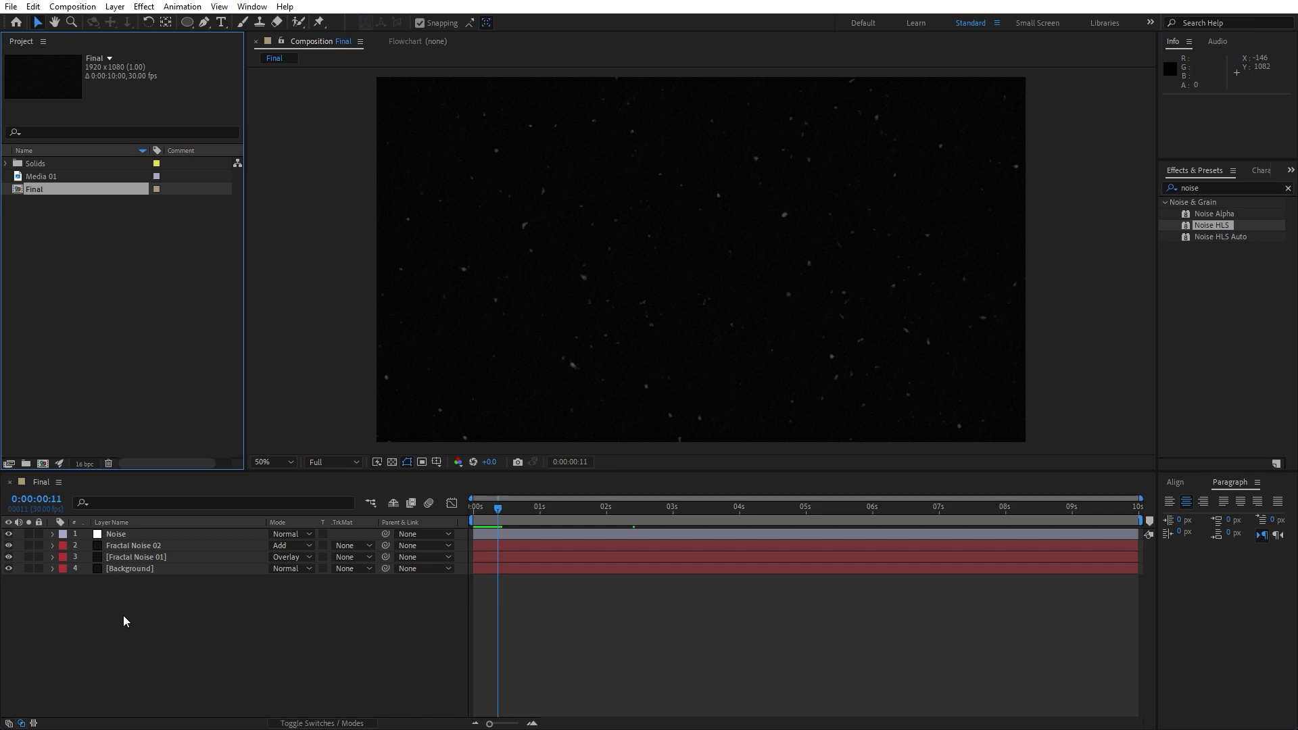
click(148, 622)
key(ctrl+a)
click(150, 639)
drag(243, 676, 83, 527)
right_click(144, 565)
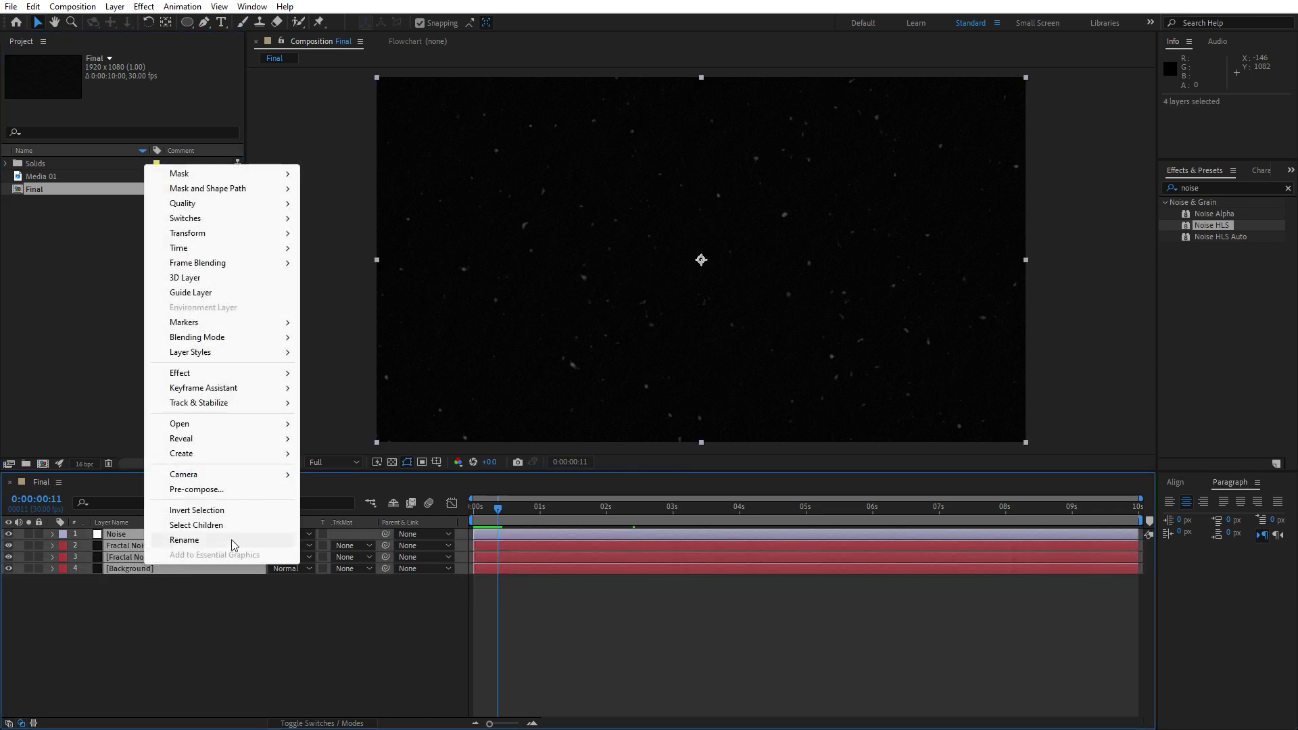
click(215, 491)
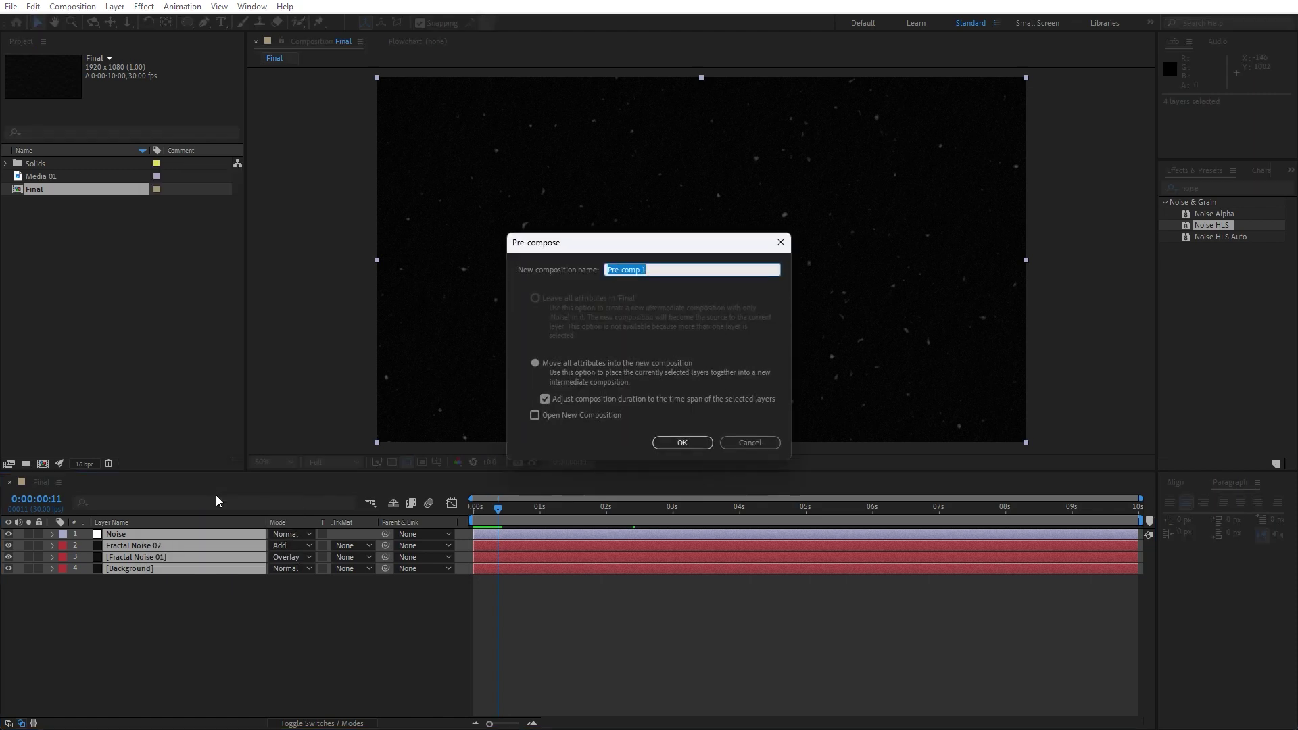
text(1)
- Confirm precomp 1 and place the Media 01 photo beneath it in the timeline
click(682, 442)
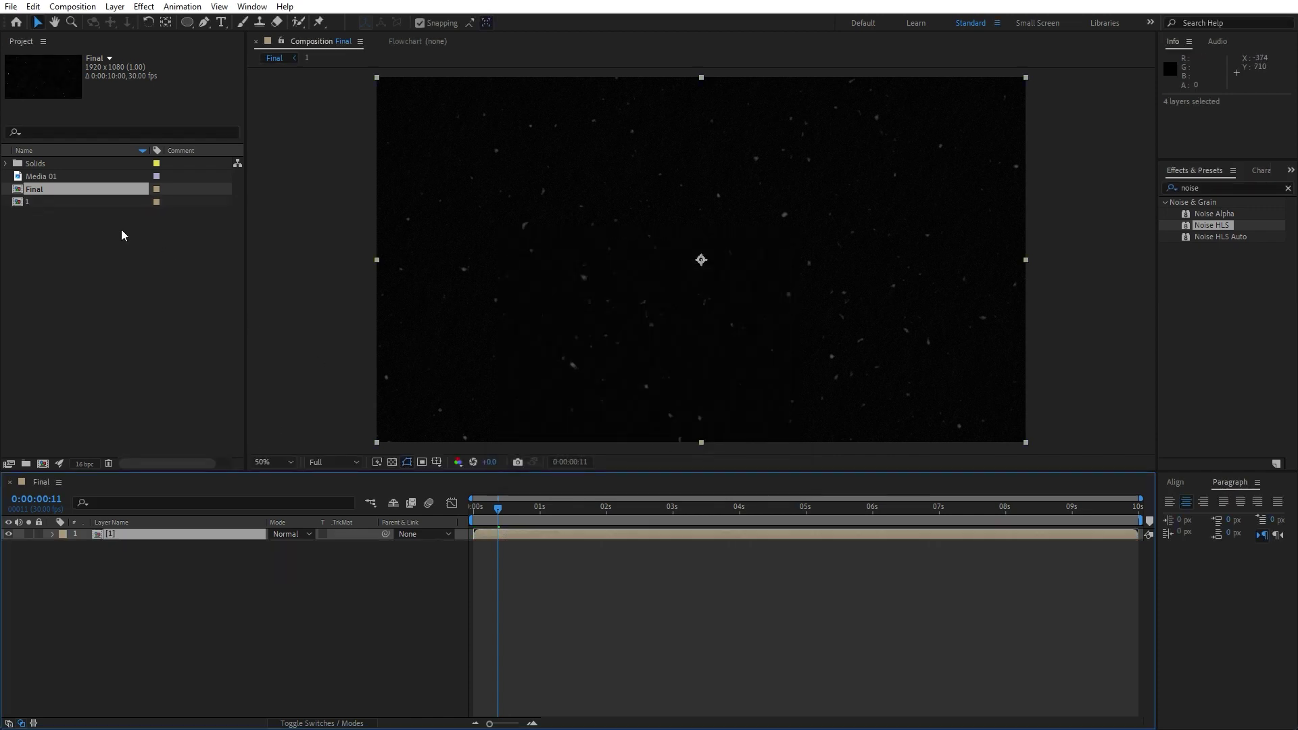
click(68, 209)
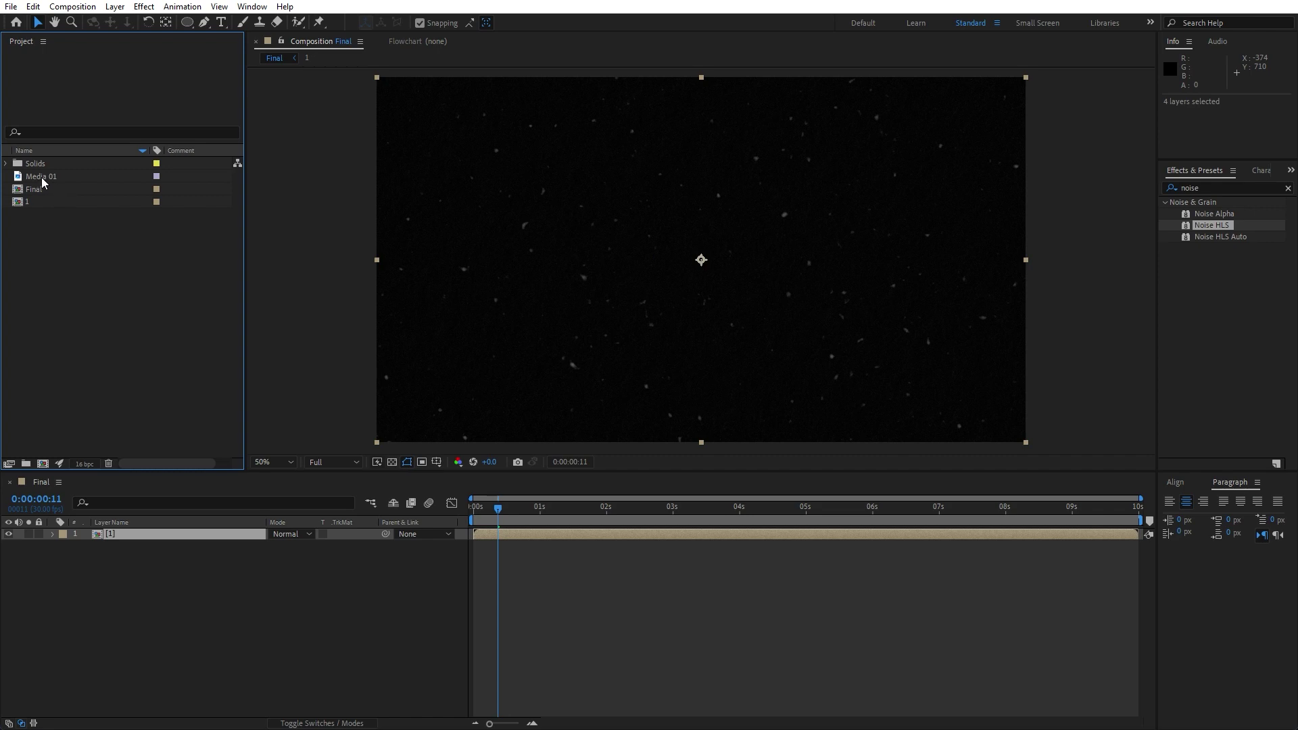
drag(42, 177, 215, 643)
click(322, 723)
click(321, 723)
click(128, 546)
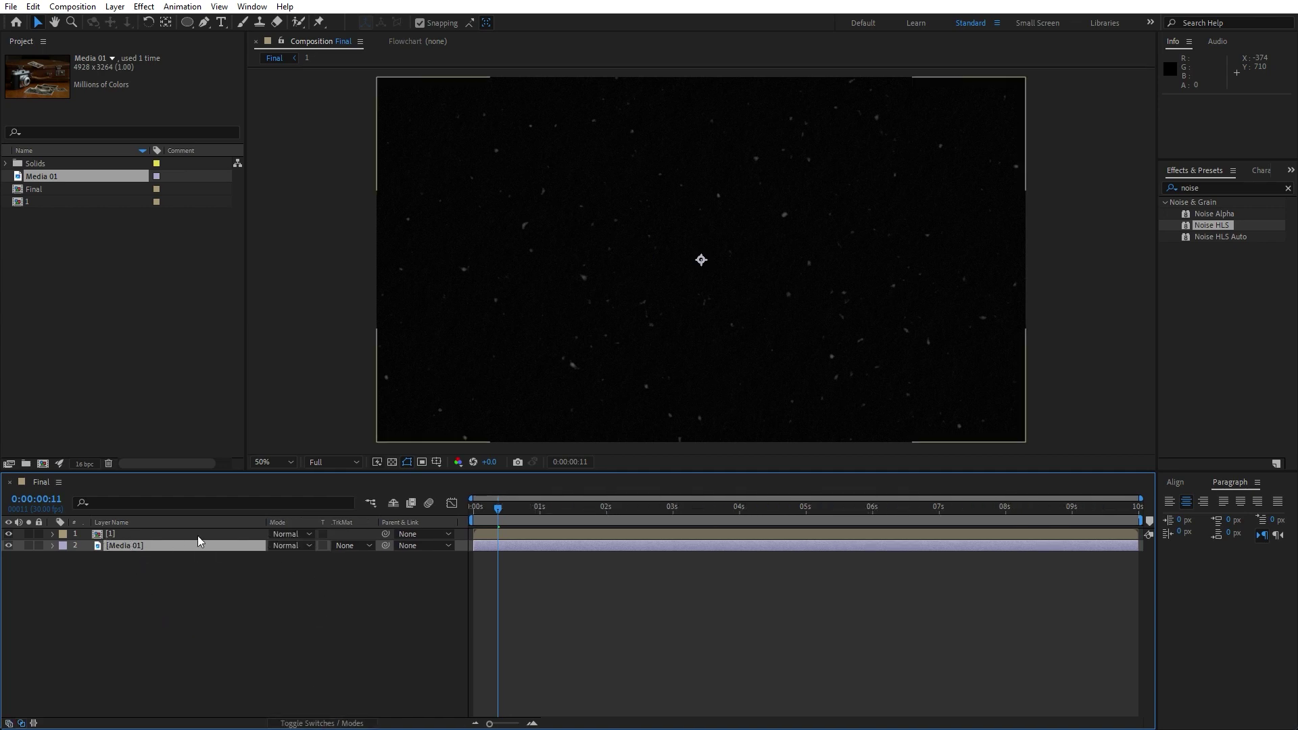
- Set precomp 1's blend mode to Add after briefly trying Overlay
click(291, 534)
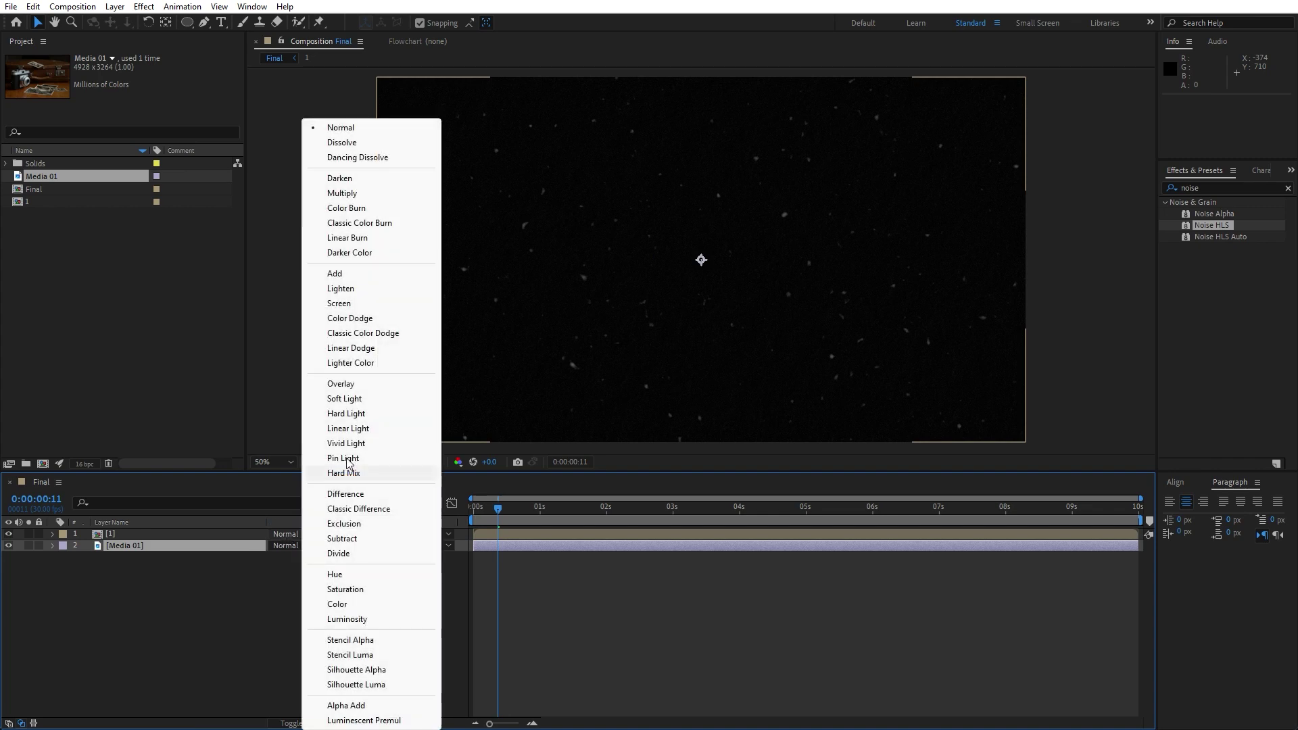
click(371, 380)
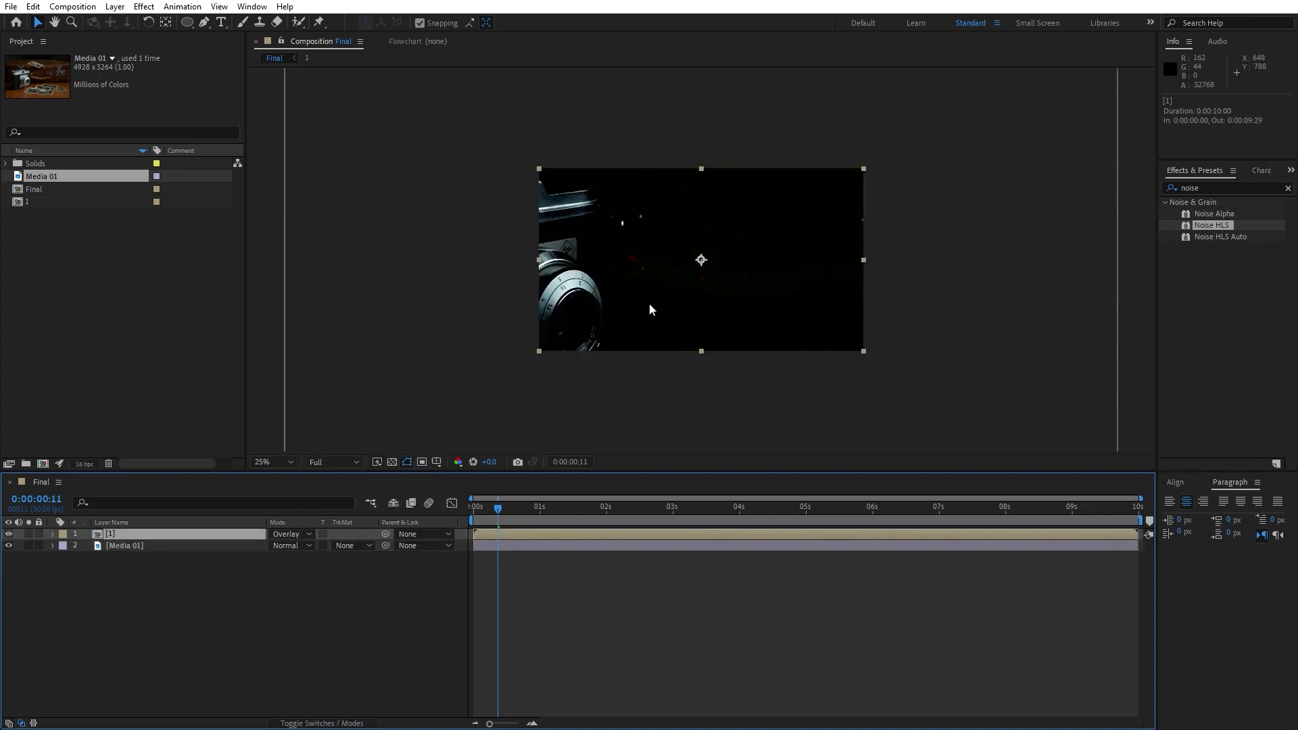
key(comma)
click(305, 534)
click(362, 274)
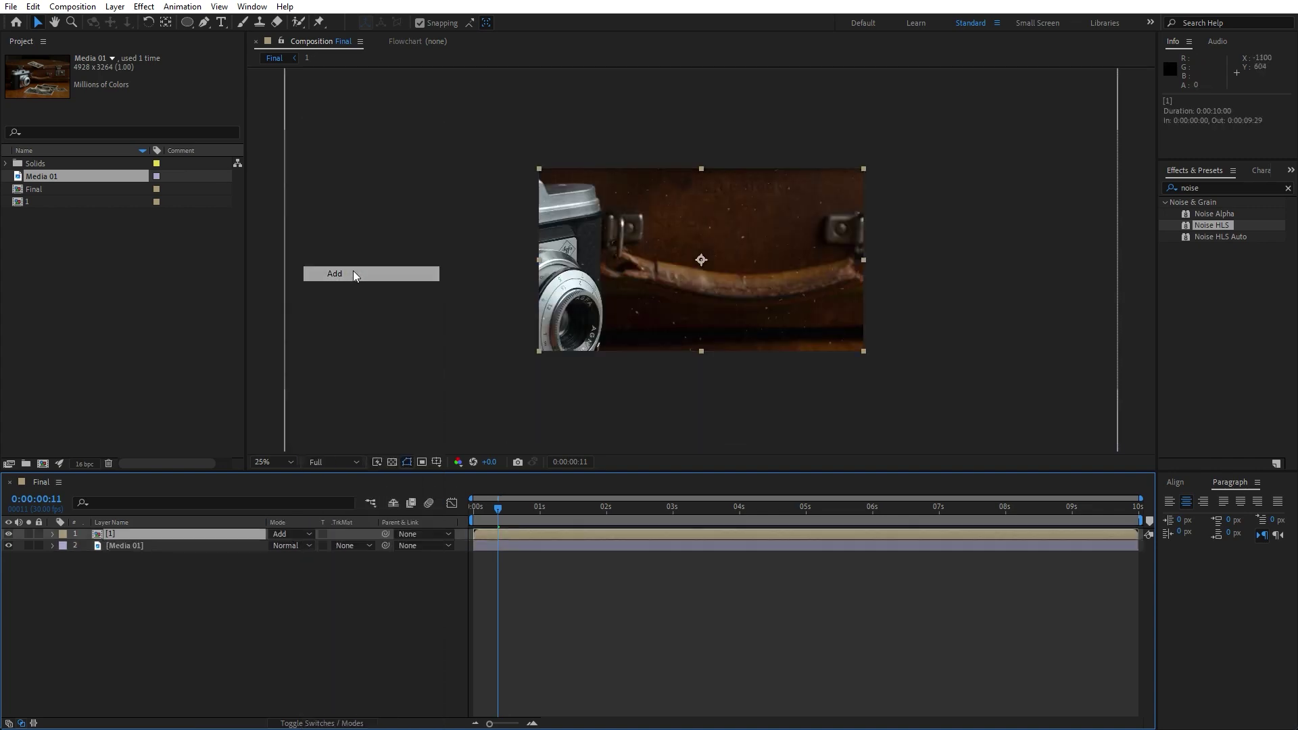
- Scale the Media 01 photo down to 40%
click(126, 545)
key(s)
drag(279, 558, 260, 570)
- Preview the composite and park the playhead at 0:00:00:22
click(310, 633)
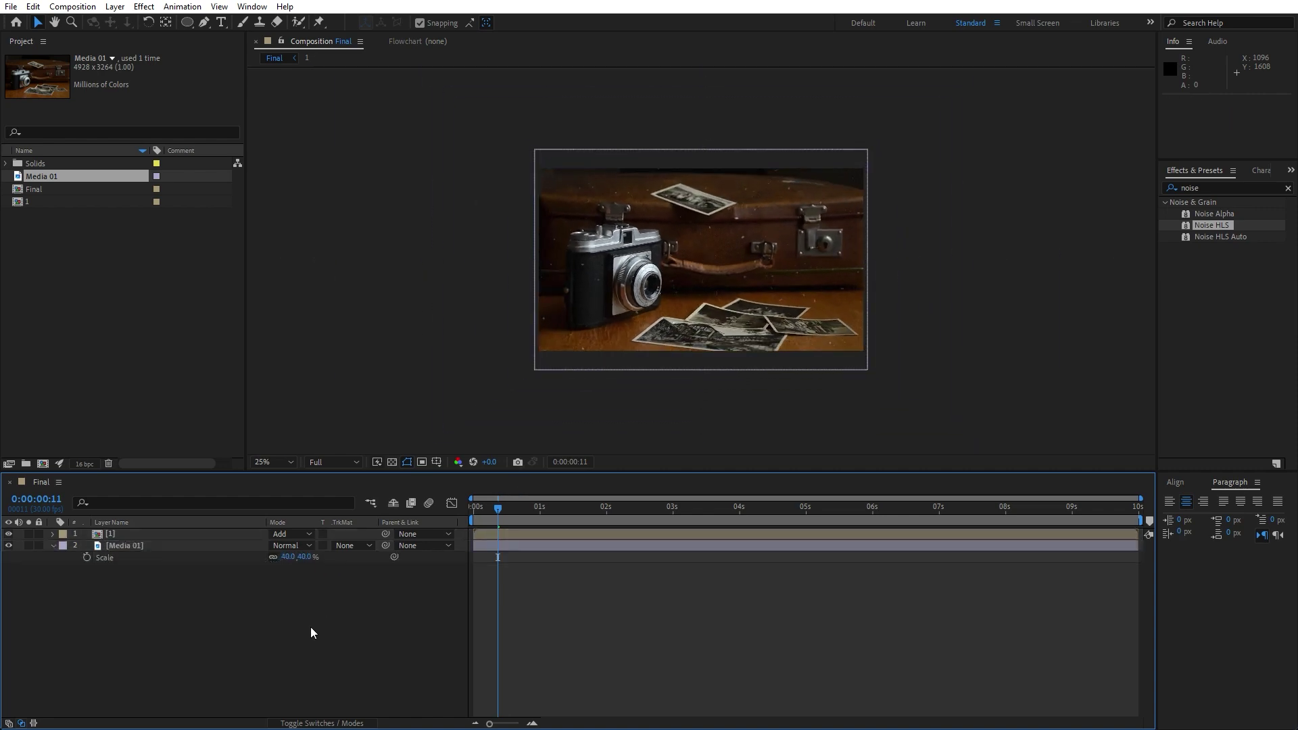
key(space)
key(period)
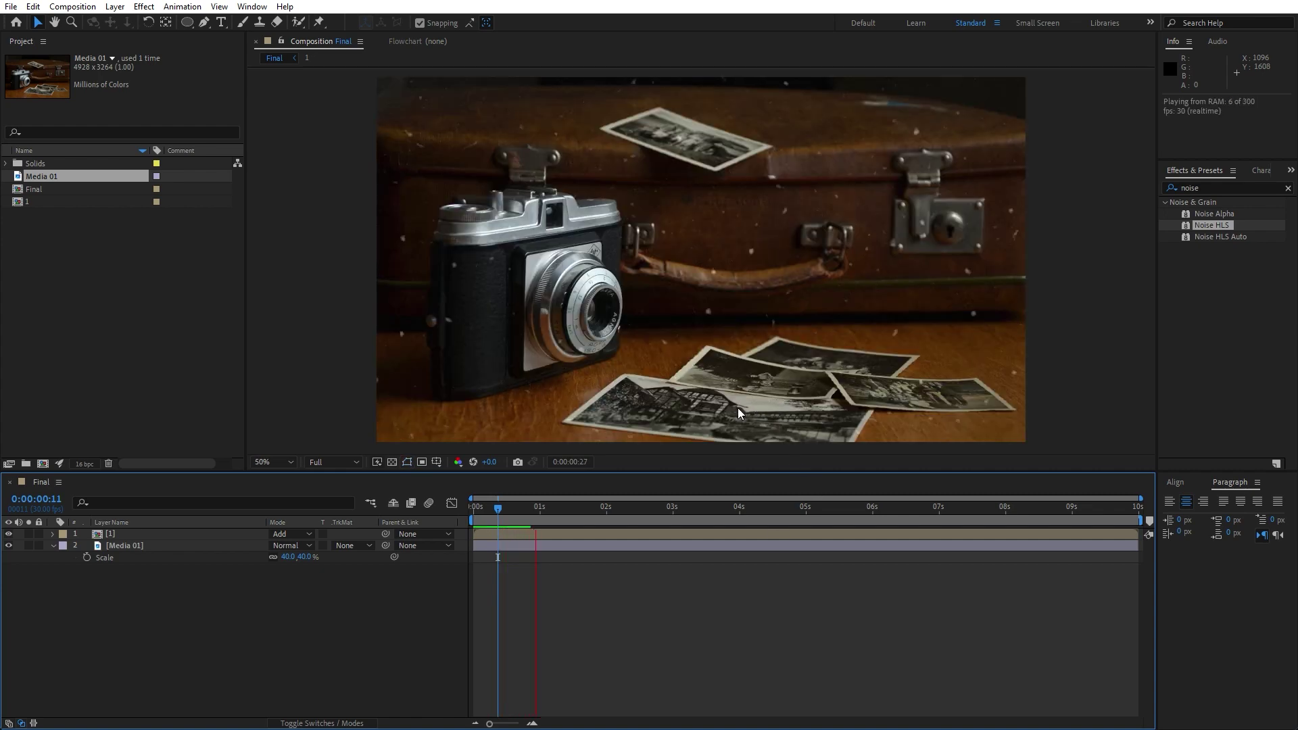
key(space)
drag(510, 519, 464, 513)
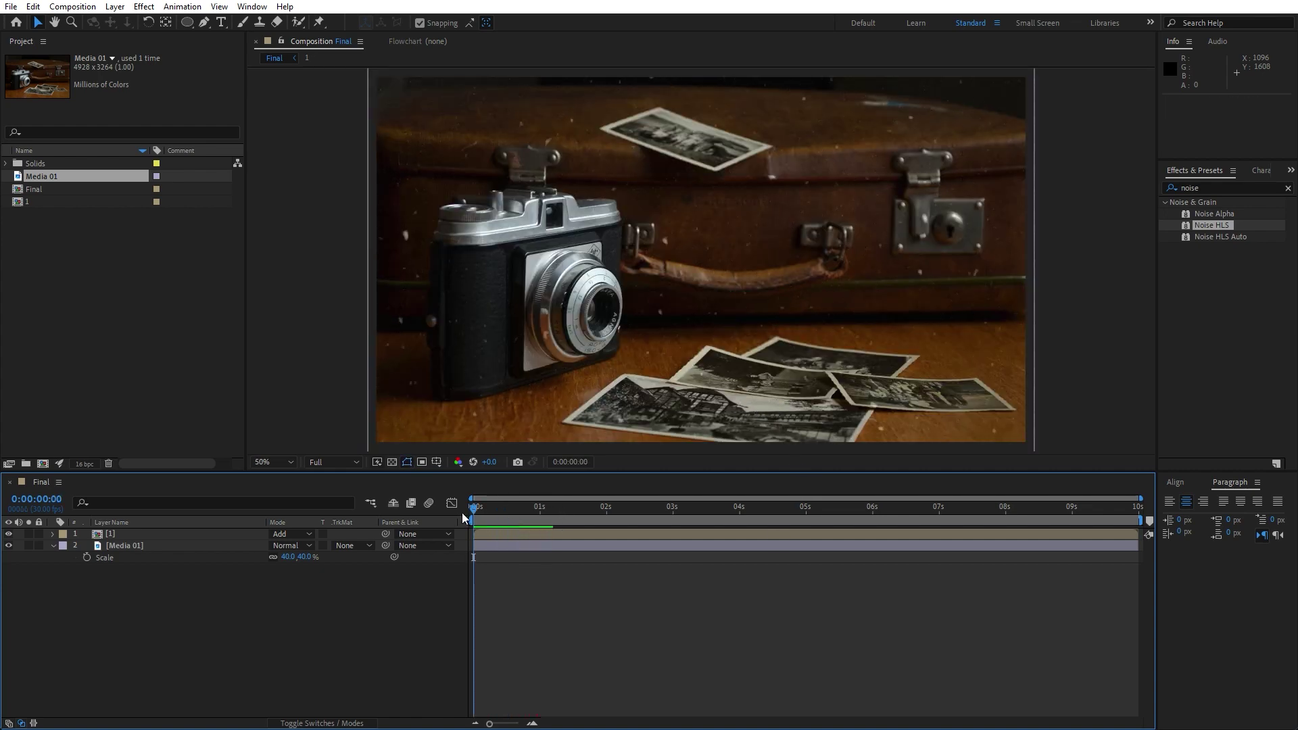
key(space)
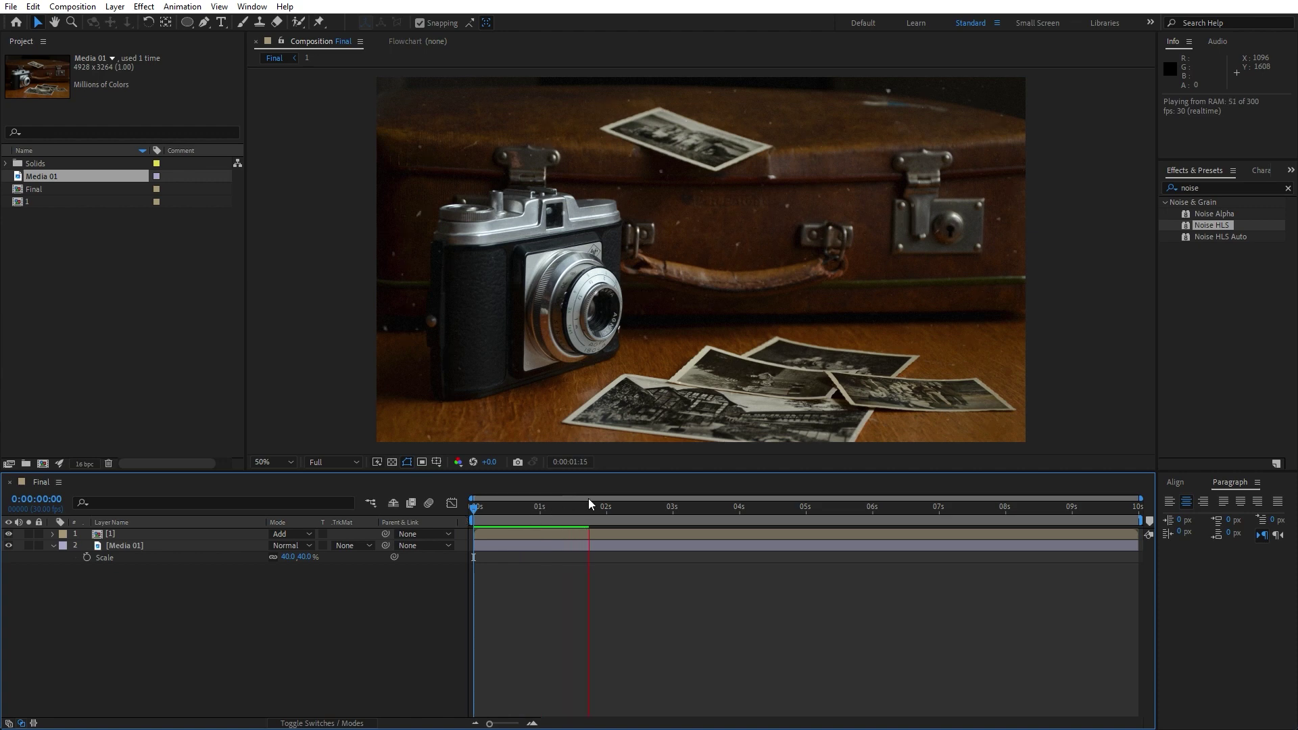
drag(565, 513, 522, 516)
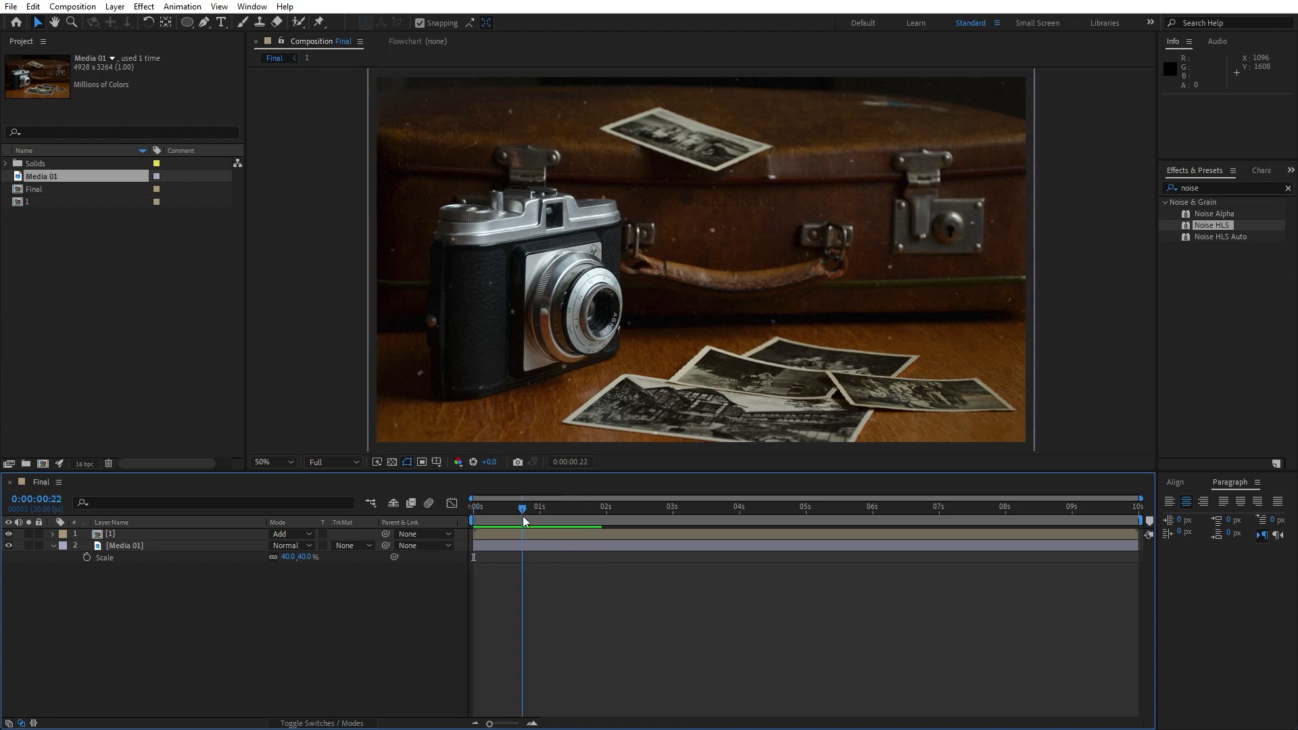
- Try Lighten blending on precomp 1, then switch it back to Add
click(292, 534)
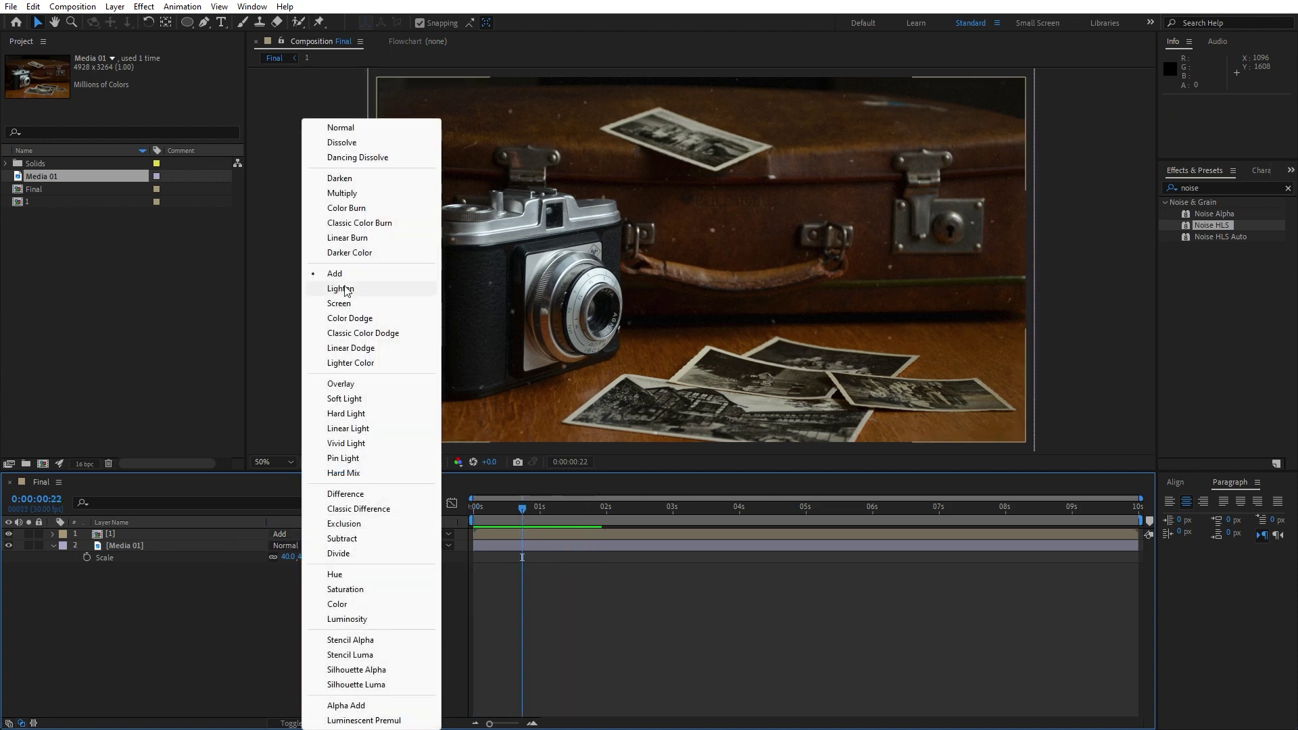
click(348, 289)
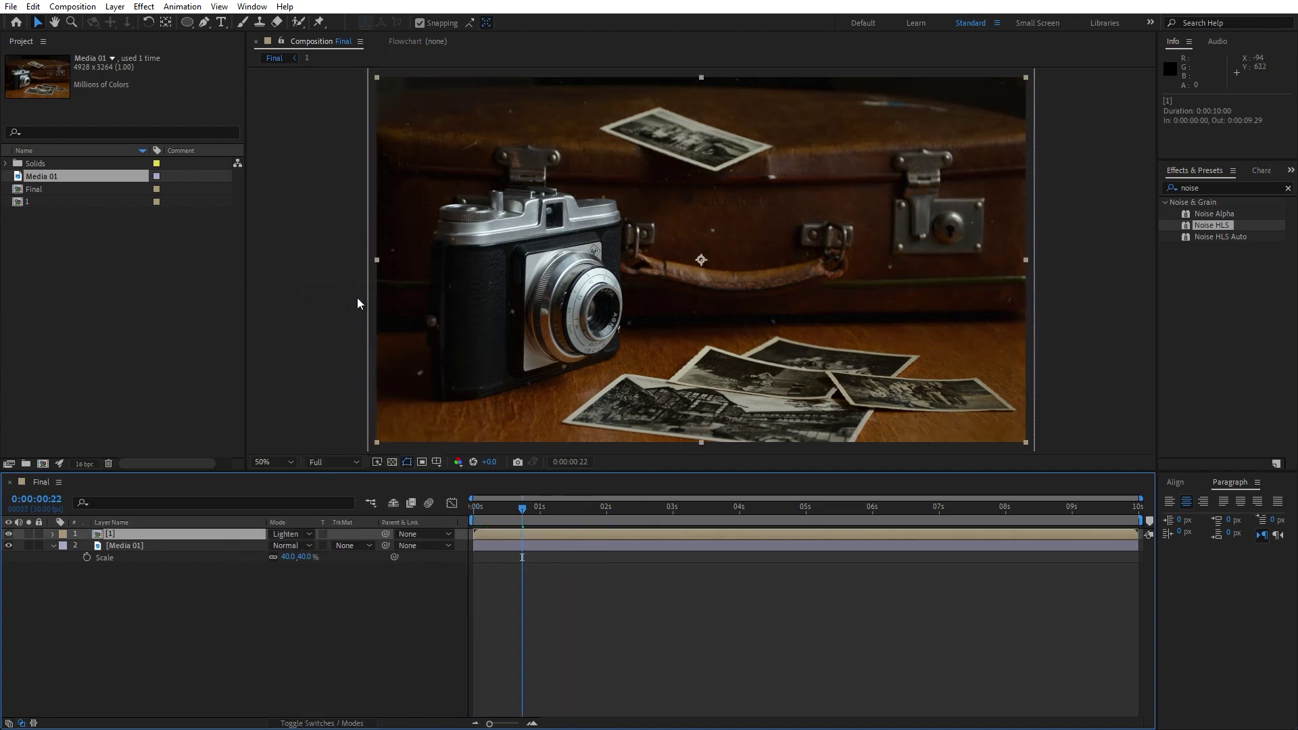
click(297, 538)
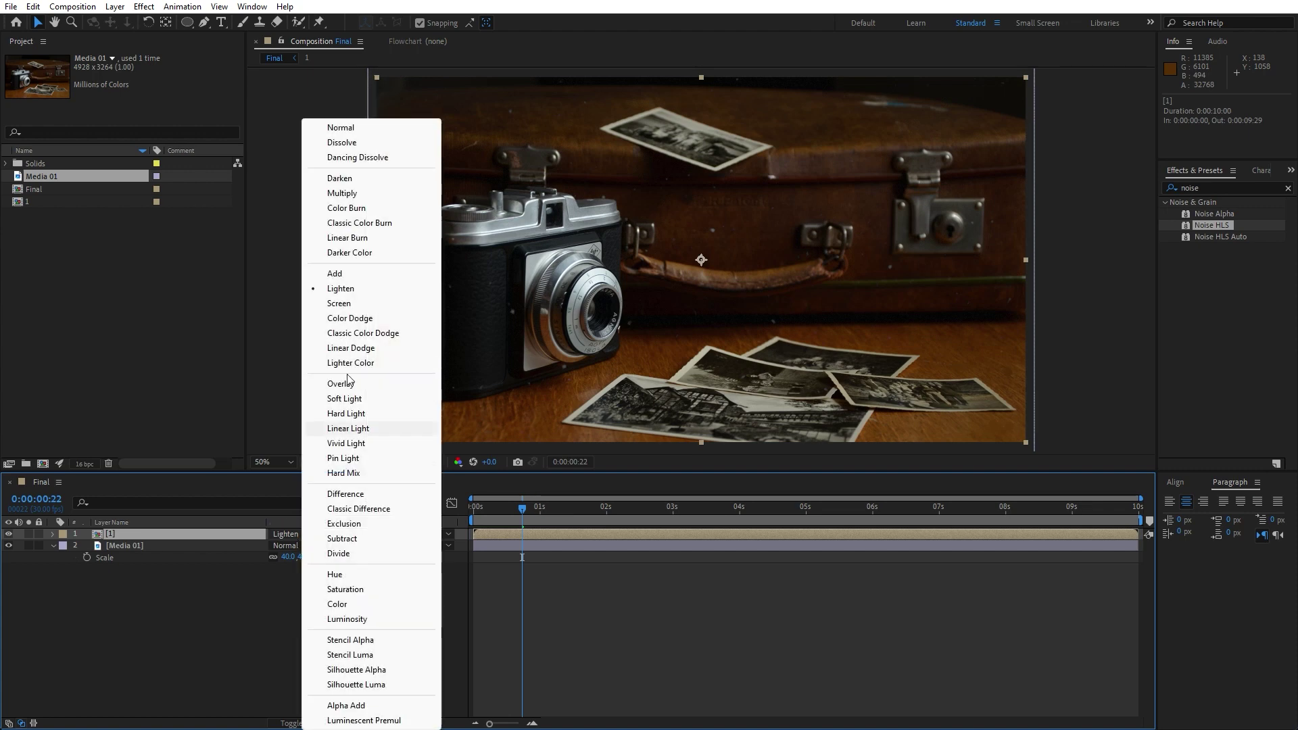
click(363, 279)
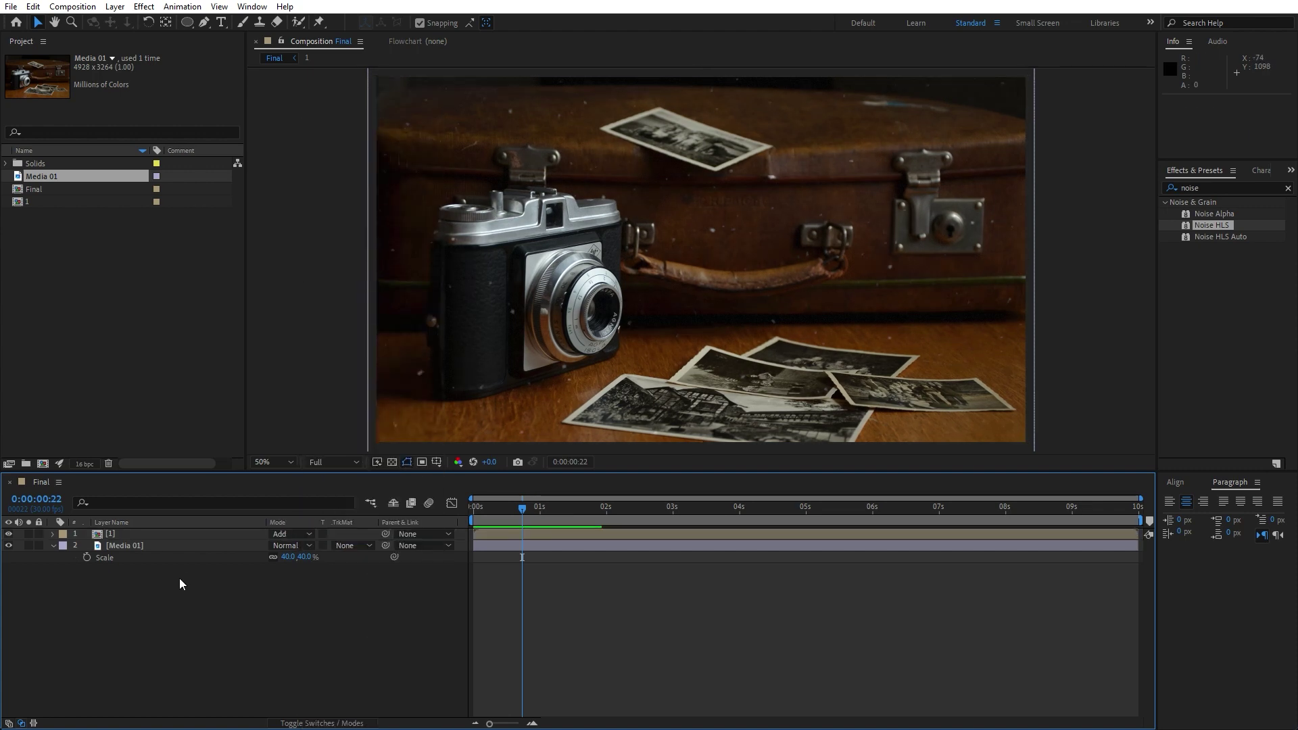
- Lower precomp 1's opacity to 61%
click(123, 537)
key(t)
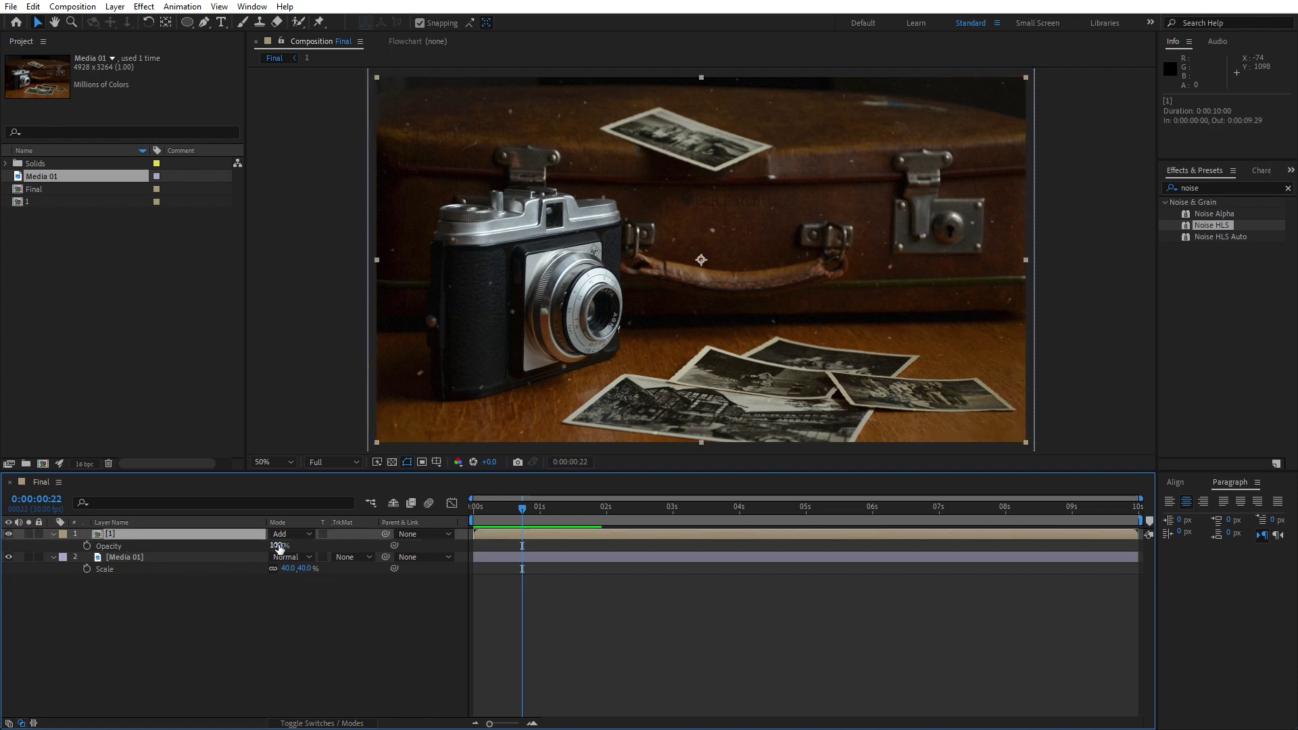
drag(278, 545, 338, 555)
click(53, 533)
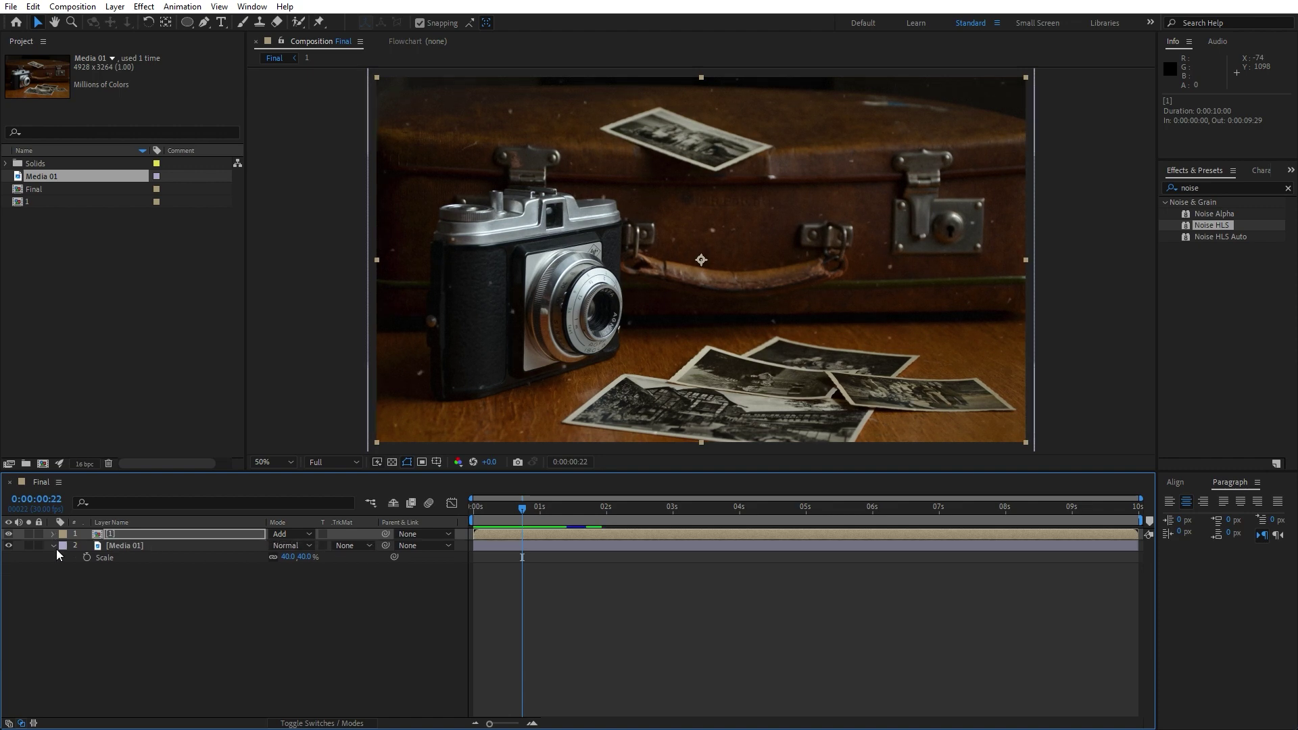
click(136, 614)
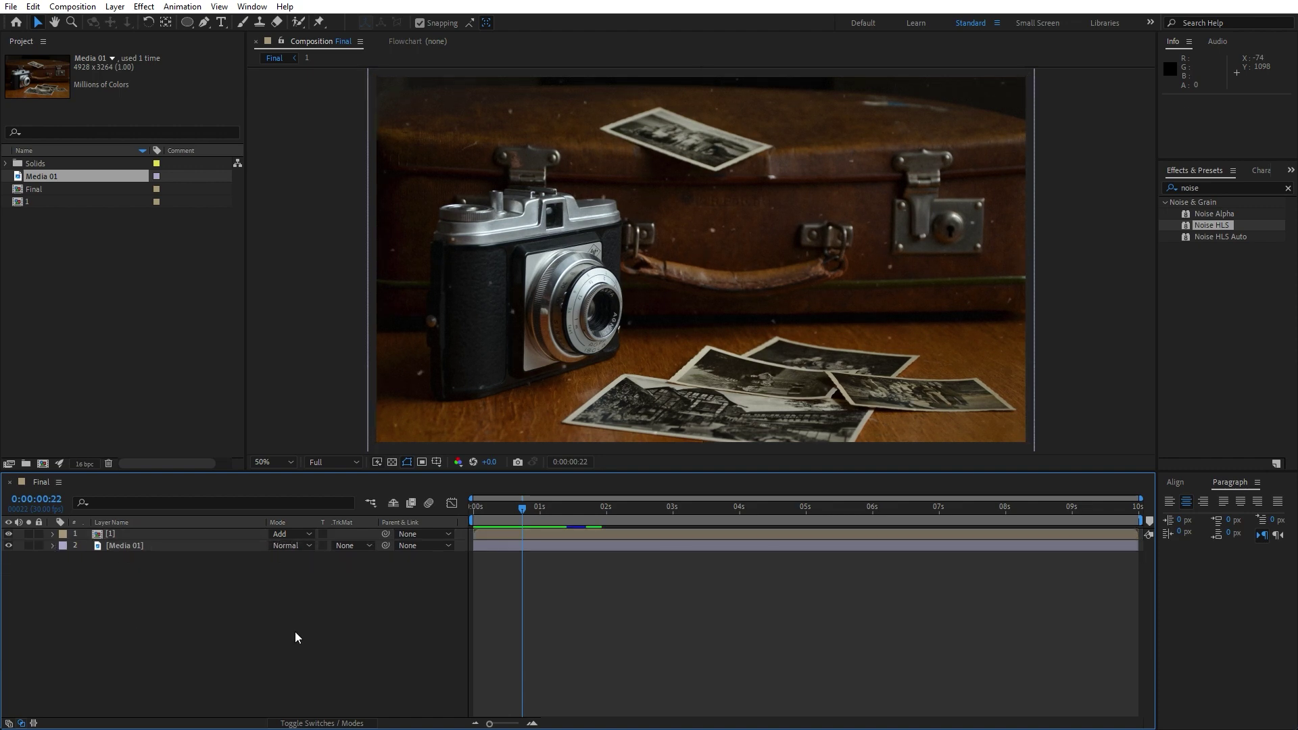
mouse_move(522, 505)
mouse_down()
mouse_move(504, 513)
mouse_move(558, 513)
mouse_move(517, 512)
mouse_up()
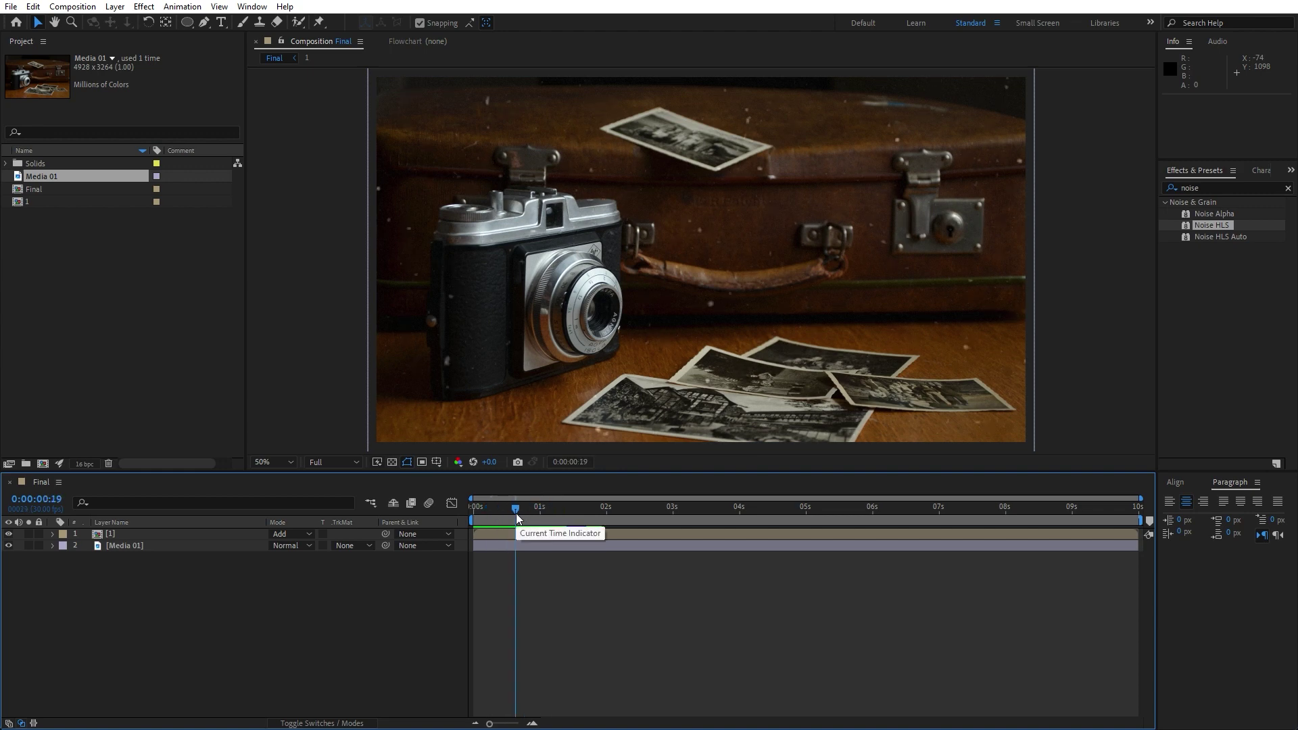